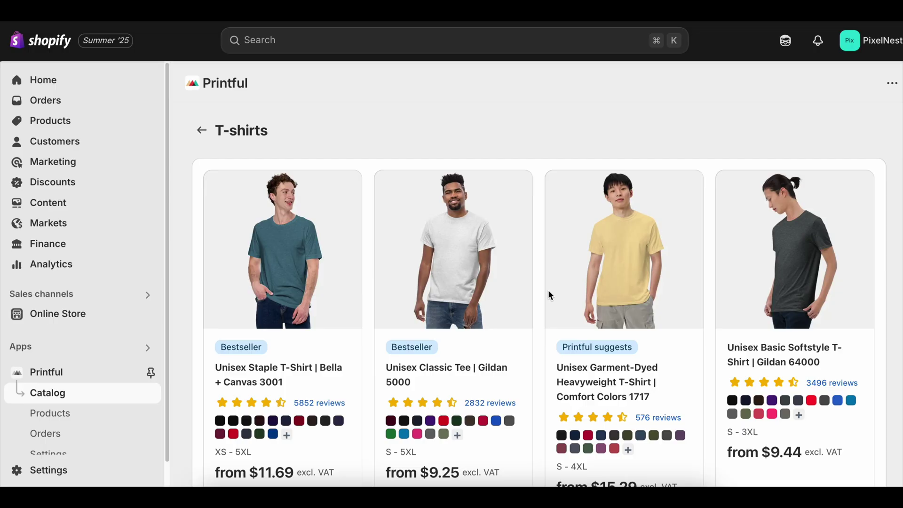
Leave T-shirts, climbing back through All shirts and Men's clothing to the Product catalog
{"action": "scroll", "coordinate": [547, 290], "scroll_direction": "down", "scroll_amount": 3}
{"action": "scroll", "coordinate": [547, 291], "scroll_direction": "up", "scroll_amount": 2}
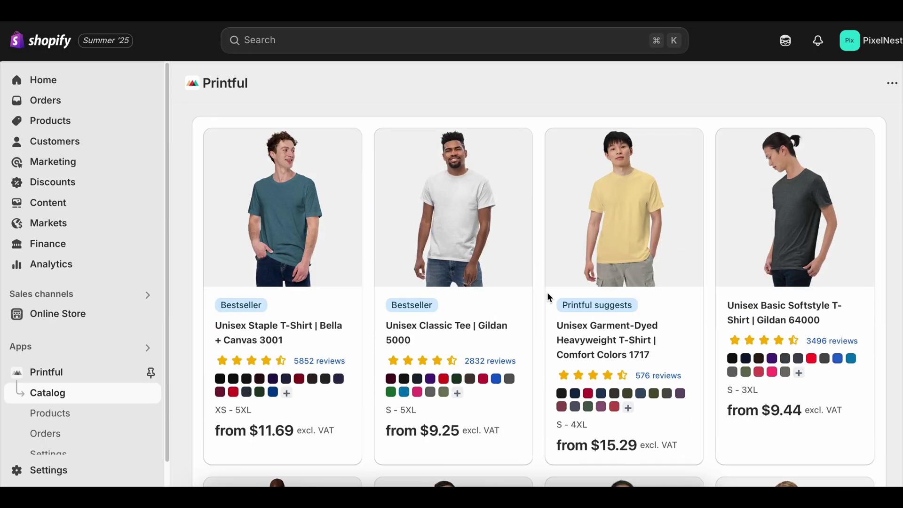
{"action": "scroll", "coordinate": [547, 293], "scroll_direction": "down", "scroll_amount": 10}
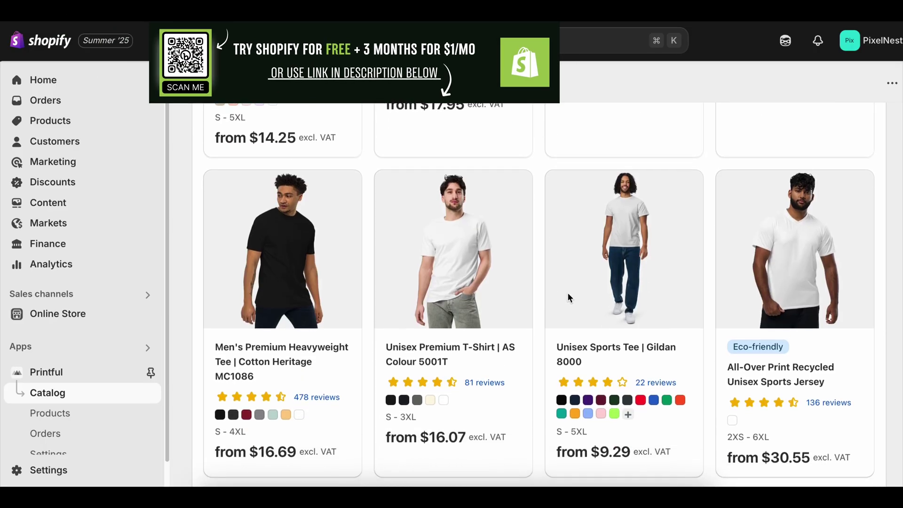
{"action": "scroll", "coordinate": [553, 298], "scroll_direction": "down", "scroll_amount": 10}
{"action": "scroll", "coordinate": [549, 301], "scroll_direction": "up", "scroll_amount": 1}
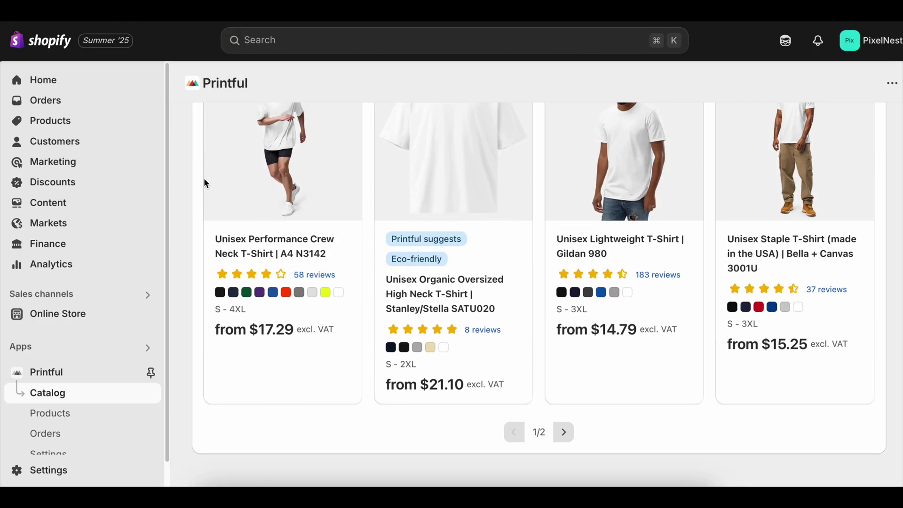
{"action": "scroll", "coordinate": [225, 174], "scroll_direction": "up", "scroll_amount": 15}
{"action": "left_click", "coordinate": [201, 136]}
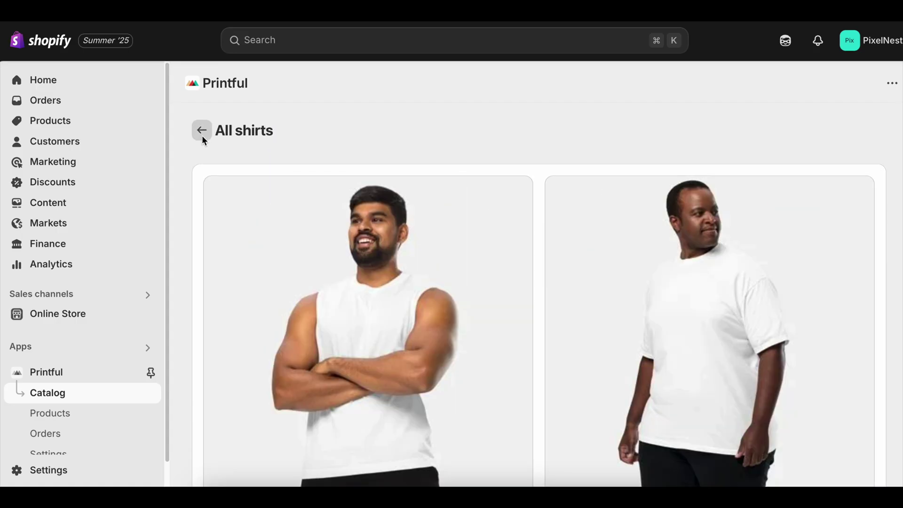
{"action": "left_click", "coordinate": [202, 129]}
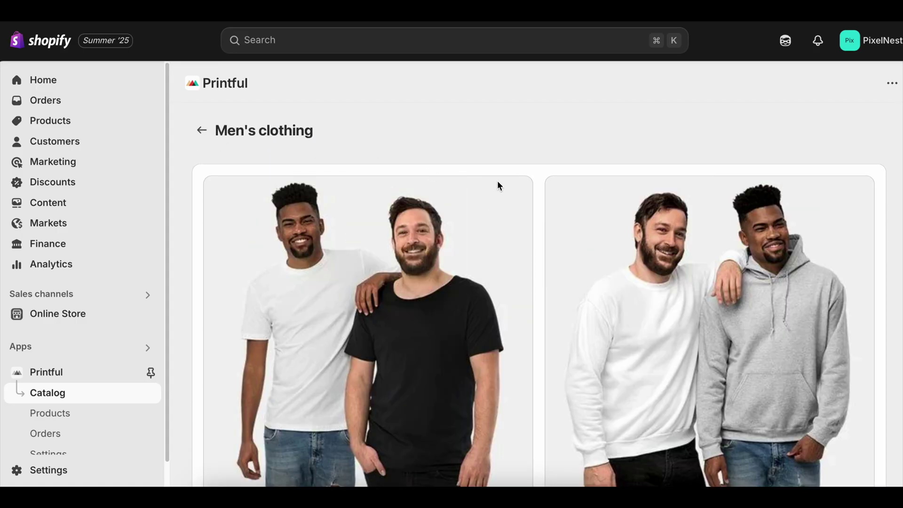
{"action": "left_click", "coordinate": [196, 131]}
{"action": "scroll", "coordinate": [337, 169], "scroll_direction": "down", "scroll_amount": 8}
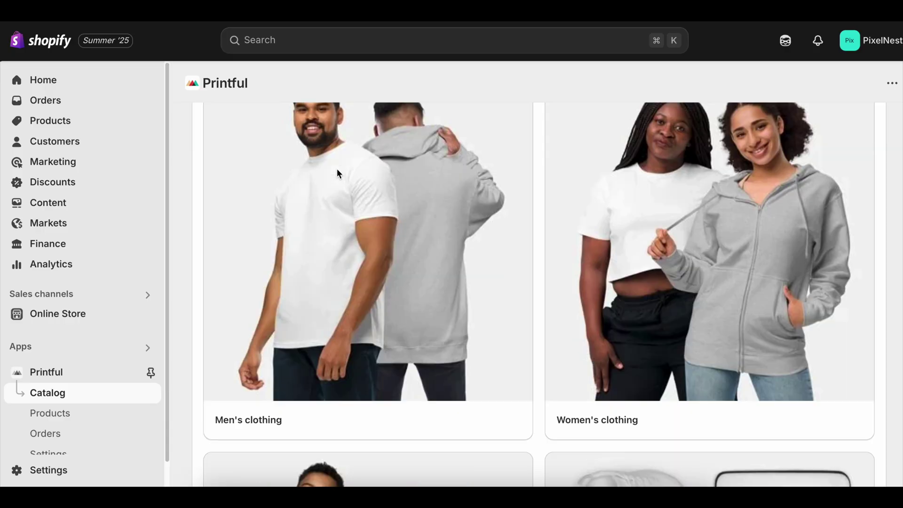
{"action": "scroll", "coordinate": [338, 172], "scroll_direction": "down", "scroll_amount": 10}
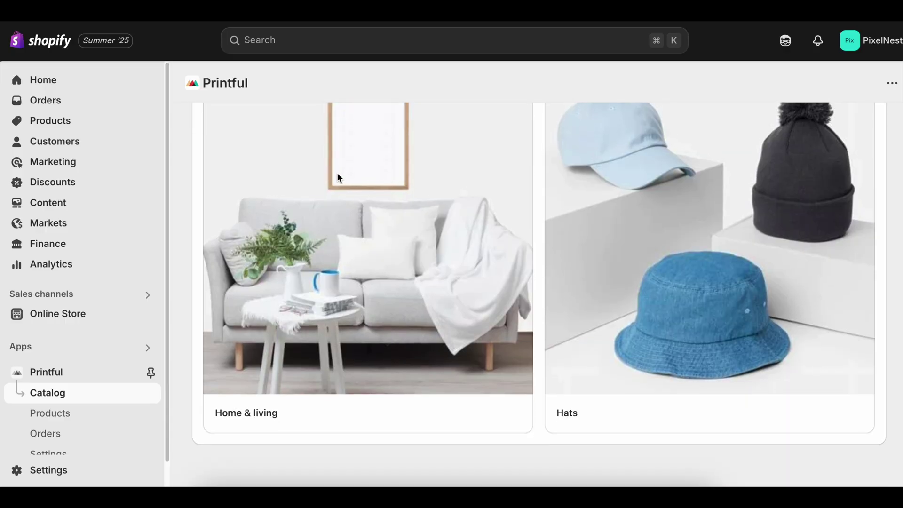
Browse the Home & living category, then return to the Product catalog
{"action": "left_click", "coordinate": [421, 250]}
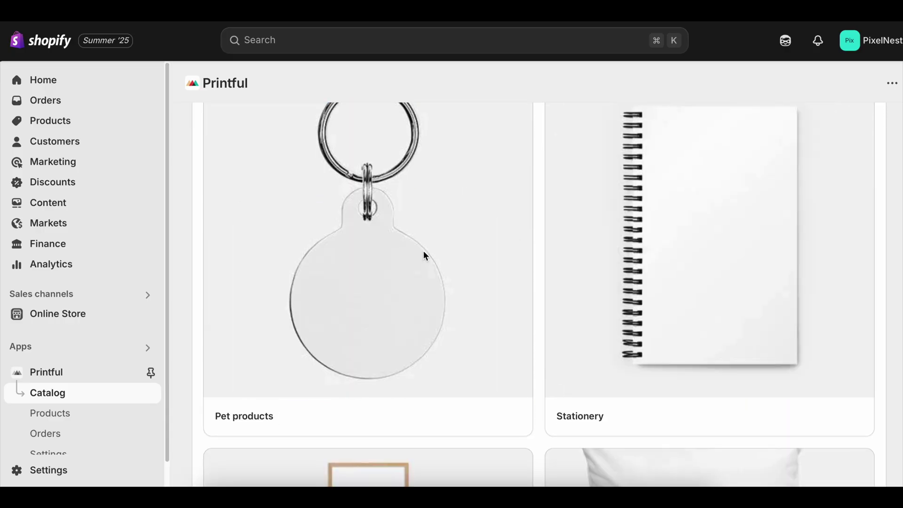
{"action": "scroll", "coordinate": [423, 252], "scroll_direction": "down", "scroll_amount": 10}
{"action": "scroll", "coordinate": [423, 252], "scroll_direction": "down", "scroll_amount": 5}
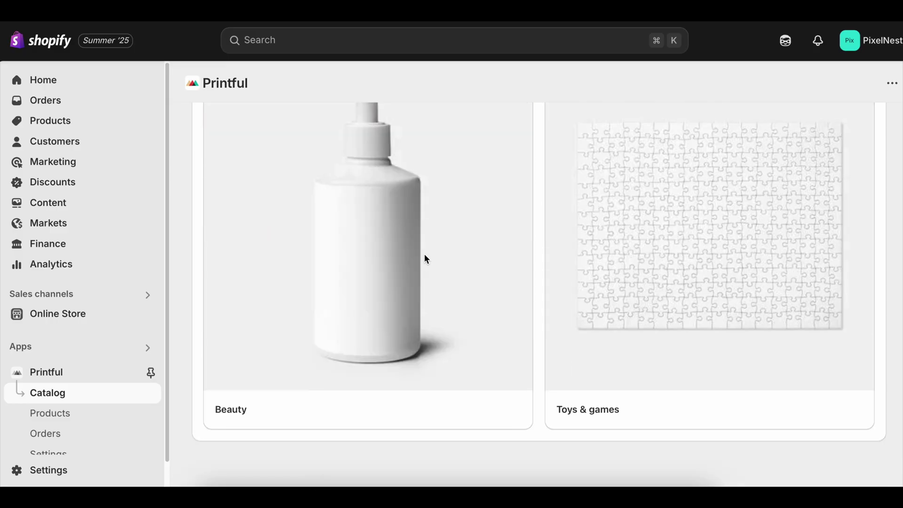
{"action": "scroll", "coordinate": [277, 155], "scroll_direction": "up", "scroll_amount": 15}
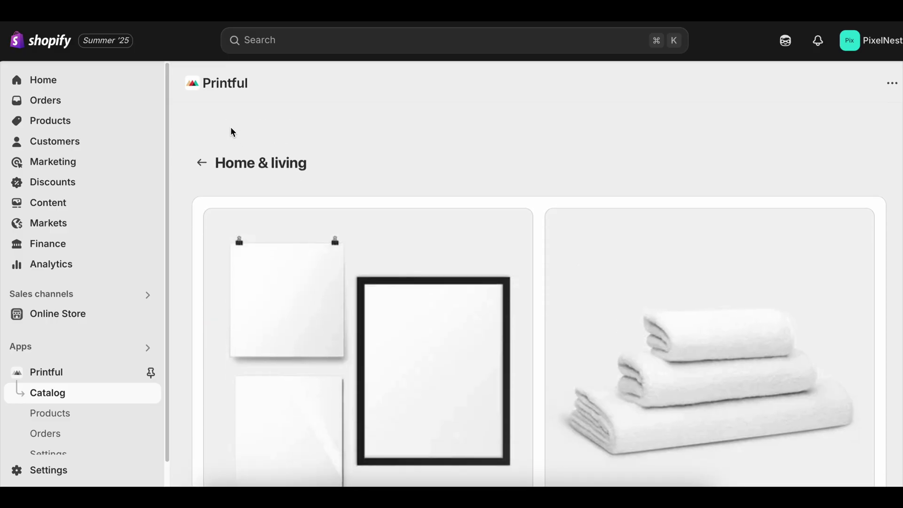
{"action": "left_click", "coordinate": [202, 131]}
Open Tech accessories and scroll to its Phone cases and Earphone cases groups
{"action": "scroll", "coordinate": [684, 285], "scroll_direction": "down", "scroll_amount": 20}
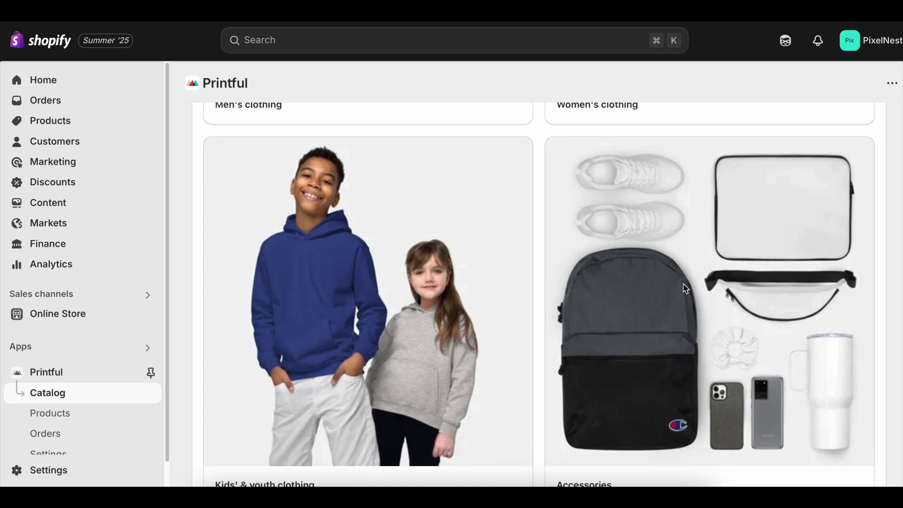
{"action": "scroll", "coordinate": [677, 244], "scroll_direction": "down", "scroll_amount": 12}
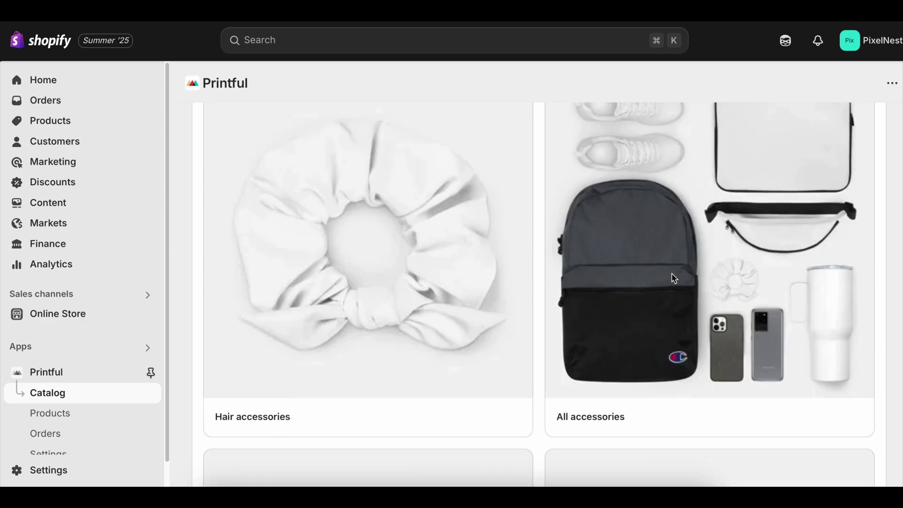
{"action": "scroll", "coordinate": [670, 278], "scroll_direction": "down", "scroll_amount": 3}
{"action": "scroll", "coordinate": [667, 278], "scroll_direction": "up", "scroll_amount": 2}
{"action": "scroll", "coordinate": [668, 279], "scroll_direction": "down", "scroll_amount": 2}
{"action": "scroll", "coordinate": [664, 279], "scroll_direction": "up", "scroll_amount": 6}
{"action": "scroll", "coordinate": [662, 276], "scroll_direction": "up", "scroll_amount": 3}
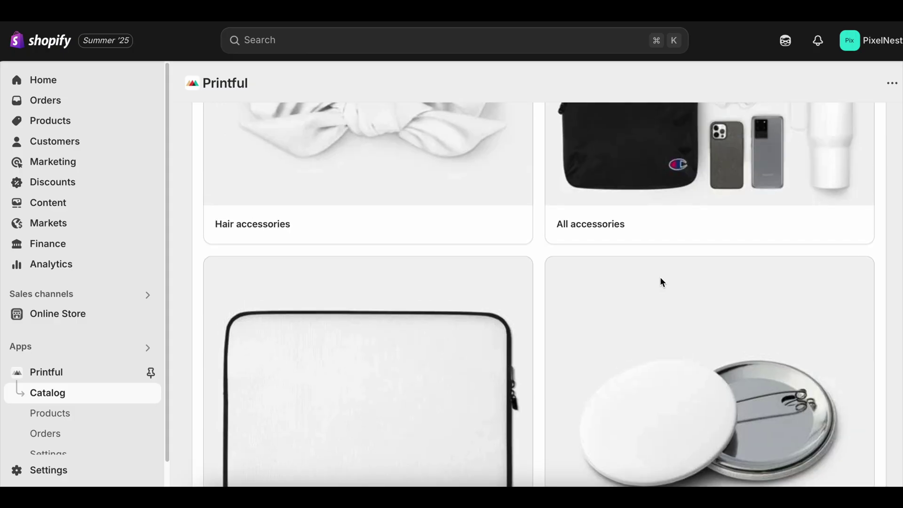
{"action": "left_click", "coordinate": [418, 357]}
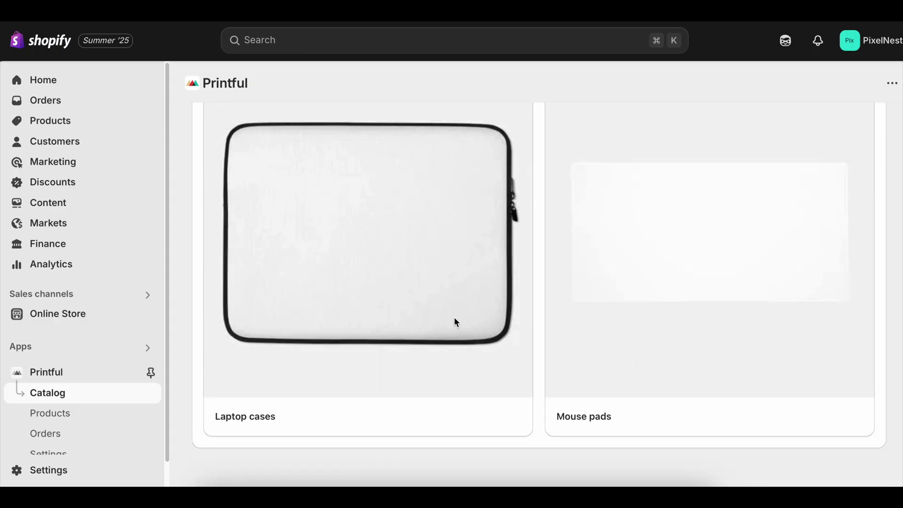
{"action": "scroll", "coordinate": [645, 266], "scroll_direction": "up", "scroll_amount": 8}
{"action": "scroll", "coordinate": [637, 271], "scroll_direction": "down", "scroll_amount": 1}
{"action": "scroll", "coordinate": [637, 273], "scroll_direction": "down", "scroll_amount": 5}
{"action": "scroll", "coordinate": [459, 249], "scroll_direction": "up", "scroll_amount": 5}
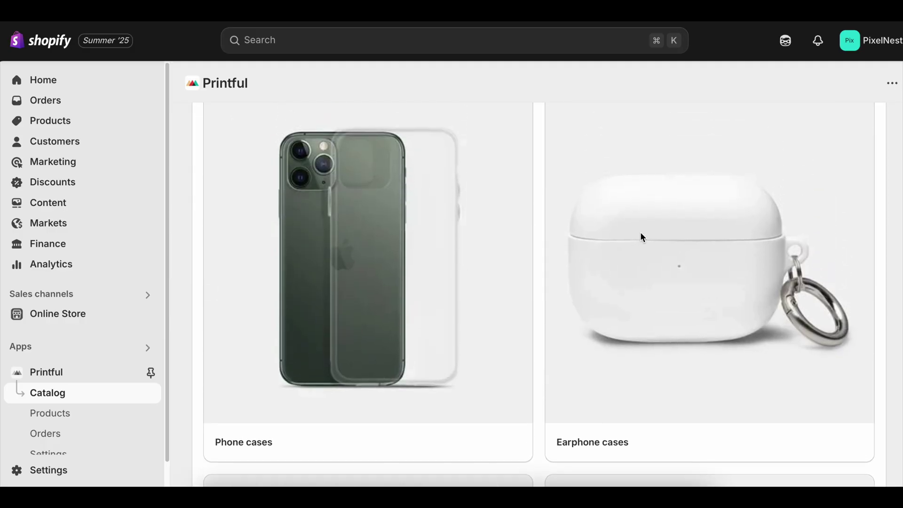
Open Earphone cases, pick the All-Over Print Case for AirPods, and dismiss the Adobe Express popup
{"action": "left_click", "coordinate": [641, 236]}
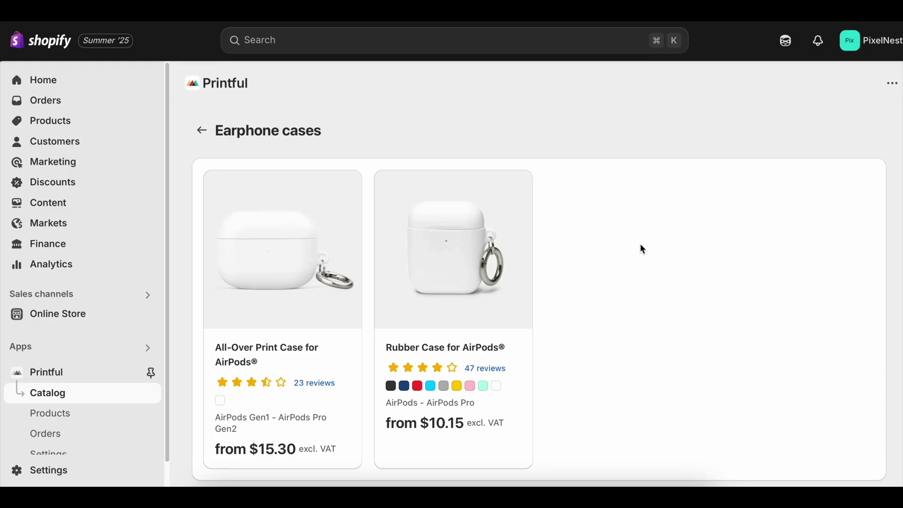
{"action": "scroll", "coordinate": [639, 246], "scroll_direction": "down", "scroll_amount": 1}
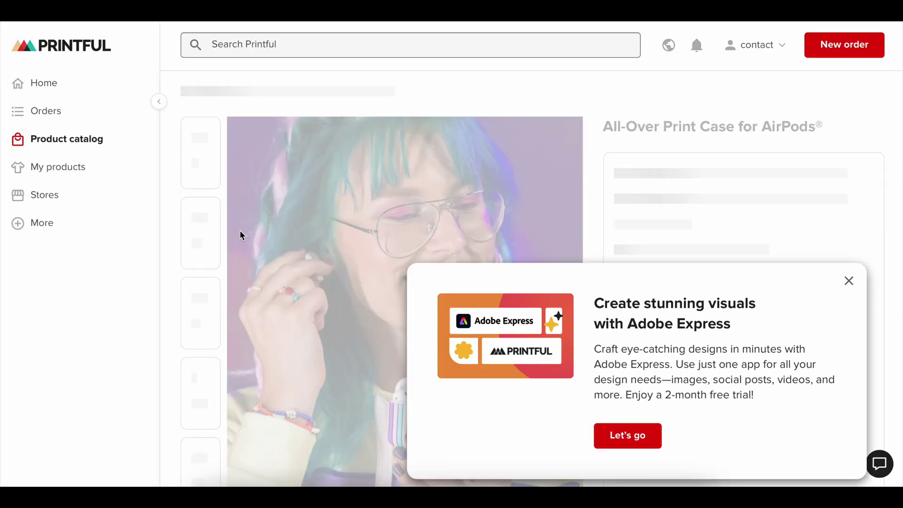
{"action": "left_click", "coordinate": [849, 281]}
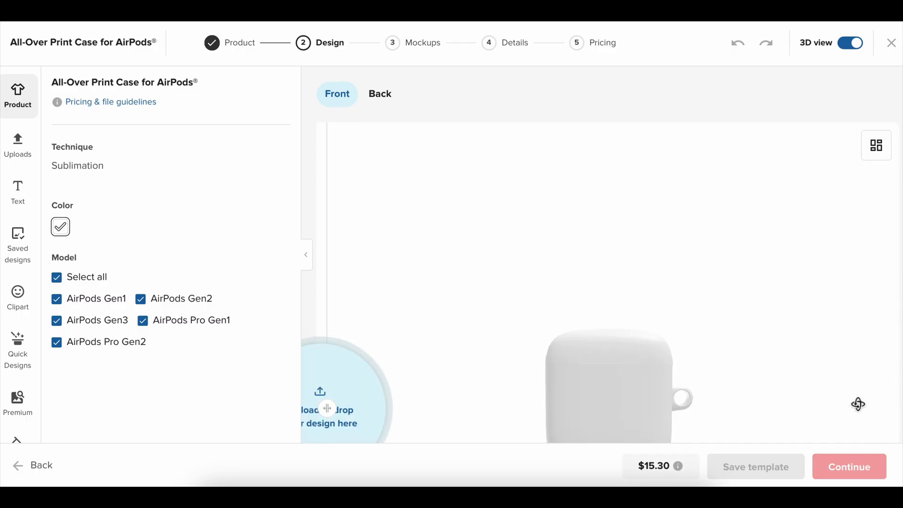
Preview the case's back side on the AirPods Gen1/White and Gen2/White models
{"action": "left_click", "coordinate": [375, 95]}
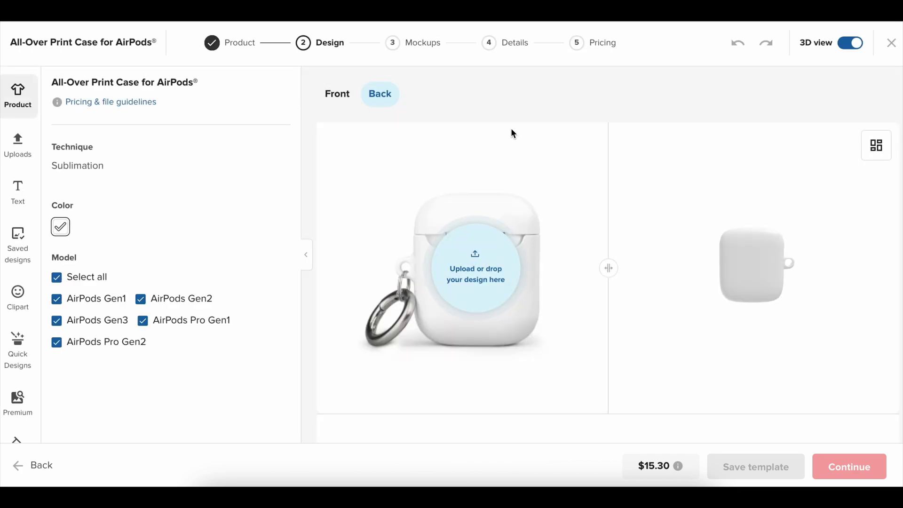
{"action": "scroll", "coordinate": [507, 129], "scroll_direction": "down", "scroll_amount": 3}
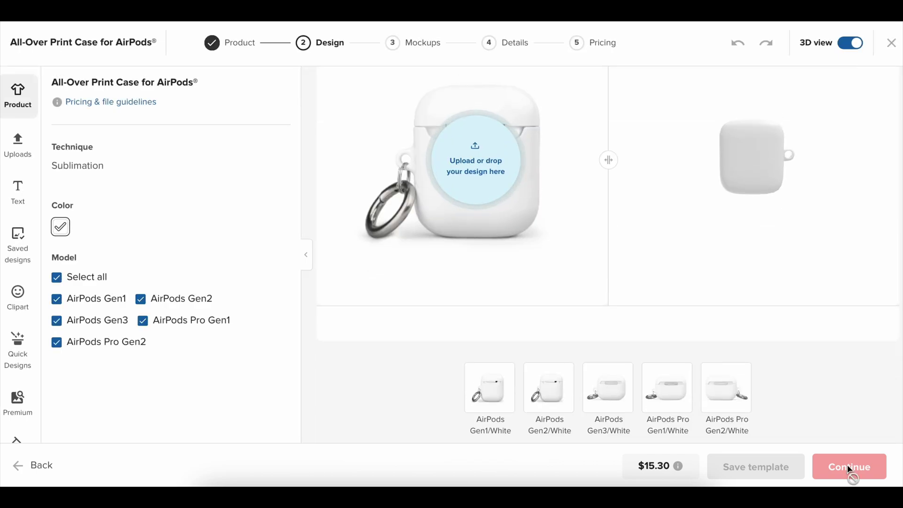
{"action": "left_click", "coordinate": [494, 401]}
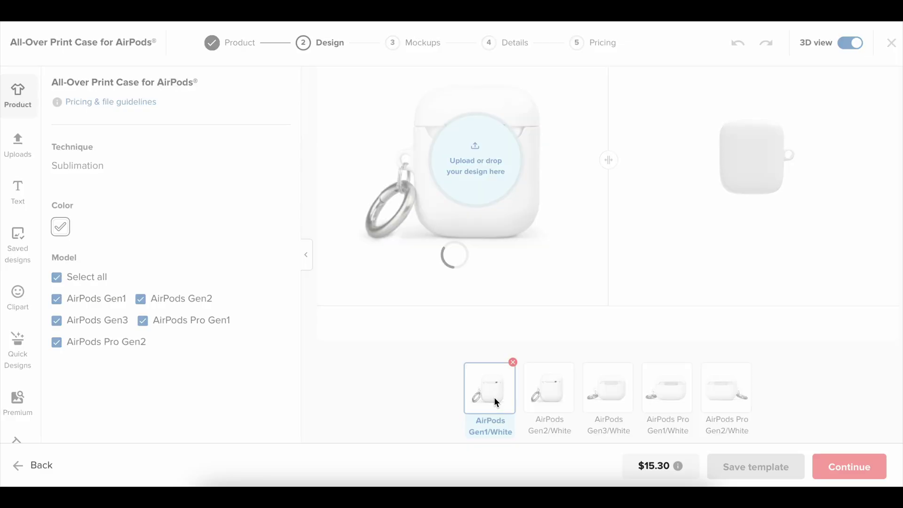
{"action": "left_click", "coordinate": [526, 399]}
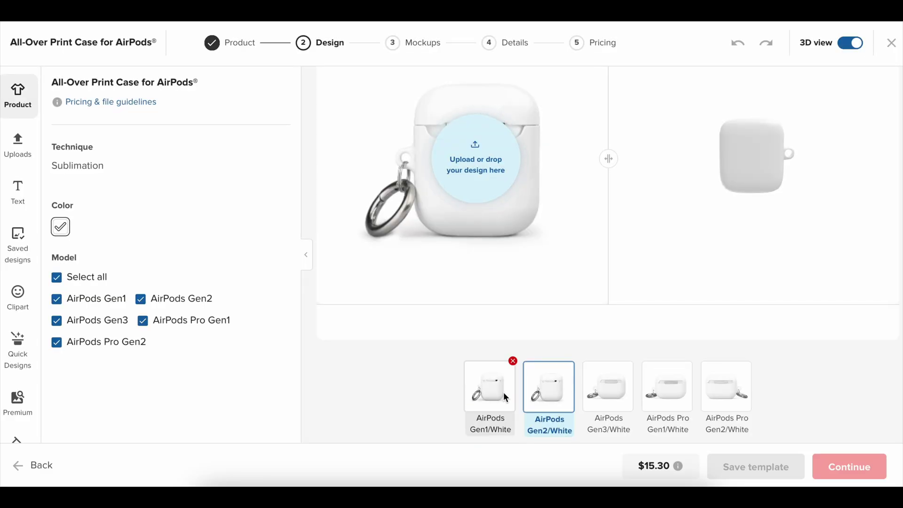
{"action": "left_click", "coordinate": [504, 394]}
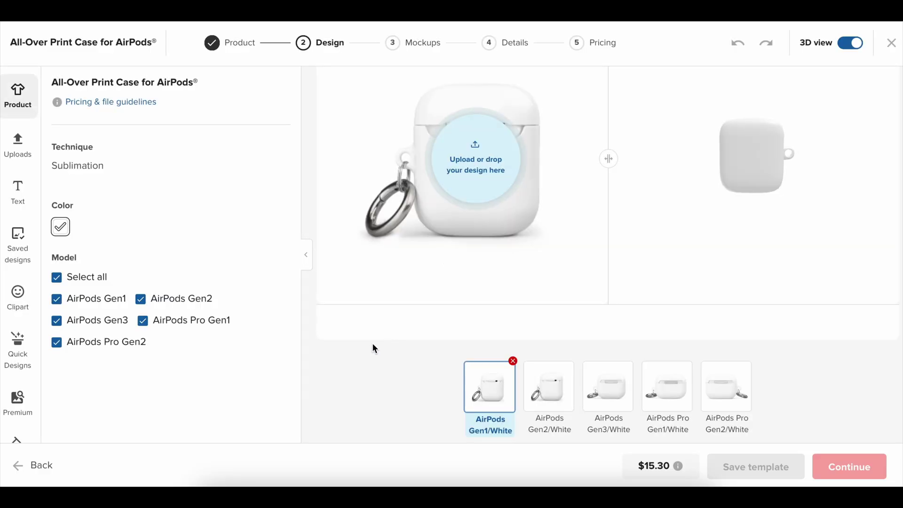
{"action": "scroll", "coordinate": [490, 292], "scroll_direction": "up", "scroll_amount": 3}
{"action": "scroll", "coordinate": [487, 295], "scroll_direction": "down", "scroll_amount": 3}
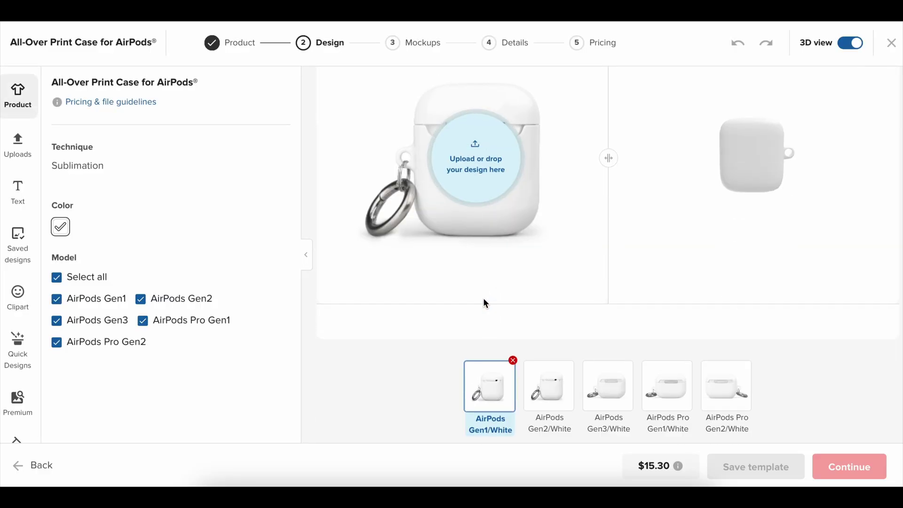
{"action": "scroll", "coordinate": [486, 297], "scroll_direction": "up", "scroll_amount": 3}
Toggle the 3D preview off and on, then close the editor to the $15.30 product page
{"action": "left_click", "coordinate": [853, 44]}
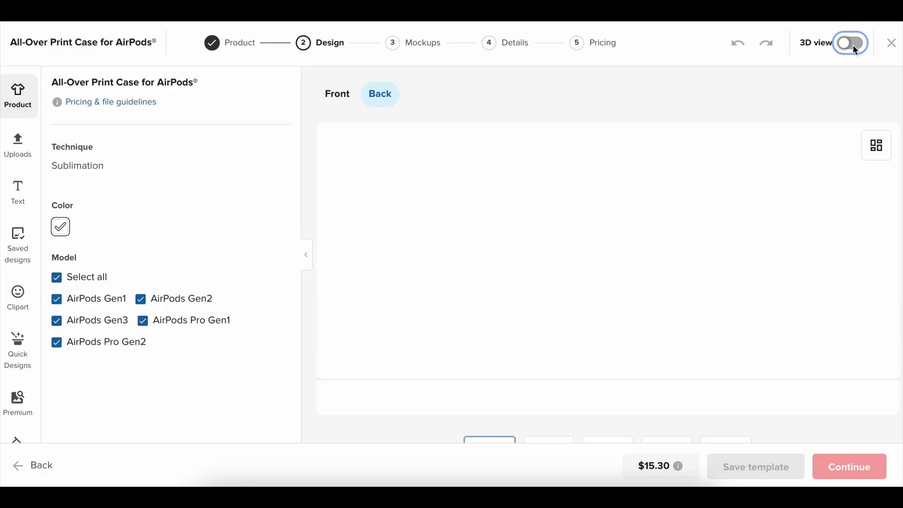
{"action": "left_click", "coordinate": [853, 47]}
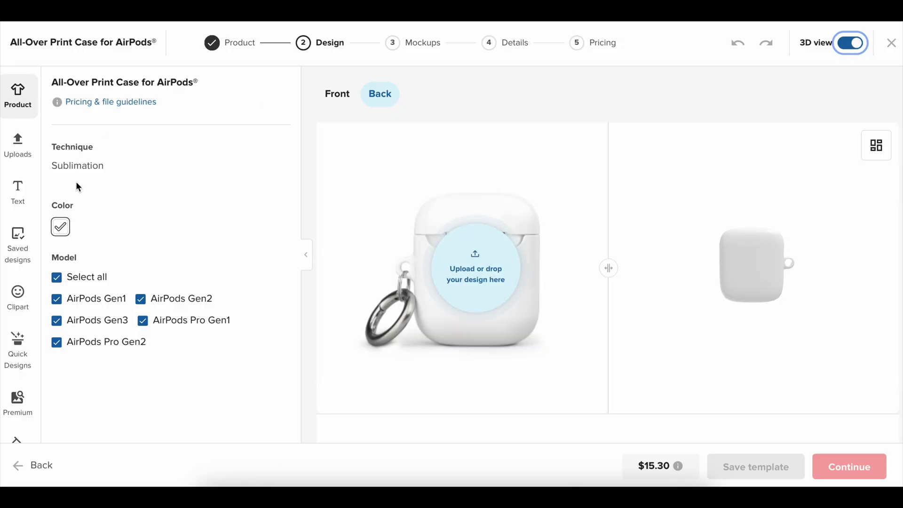
{"action": "scroll", "coordinate": [14, 230], "scroll_direction": "down", "scroll_amount": 4}
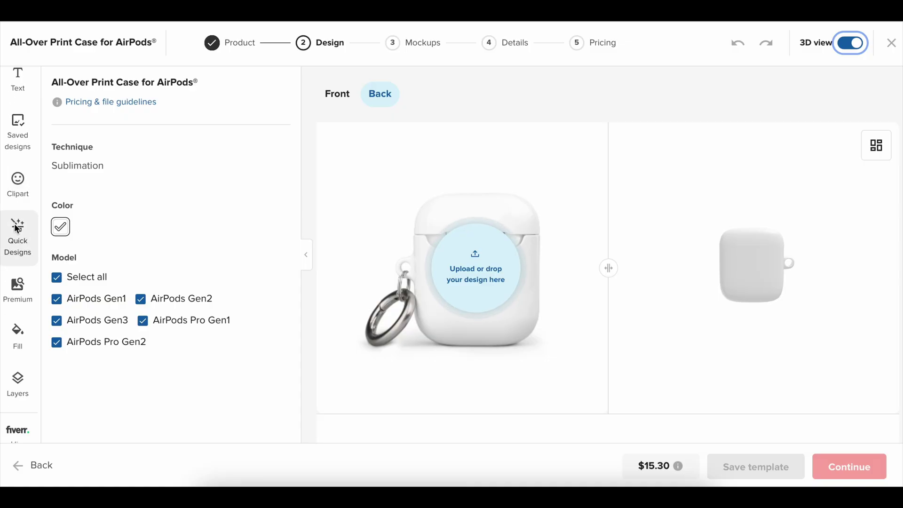
{"action": "scroll", "coordinate": [19, 229], "scroll_direction": "up", "scroll_amount": 4}
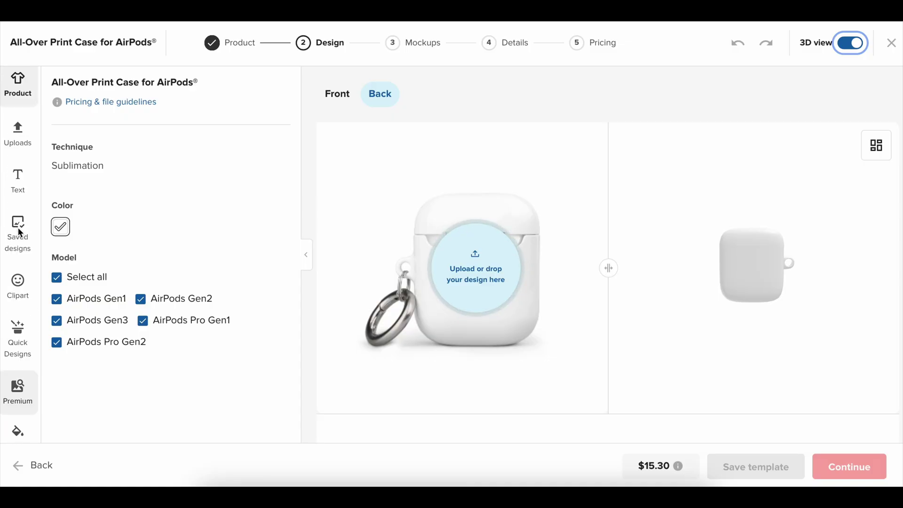
{"action": "scroll", "coordinate": [694, 291], "scroll_direction": "down", "scroll_amount": 3}
{"action": "left_click", "coordinate": [755, 185]}
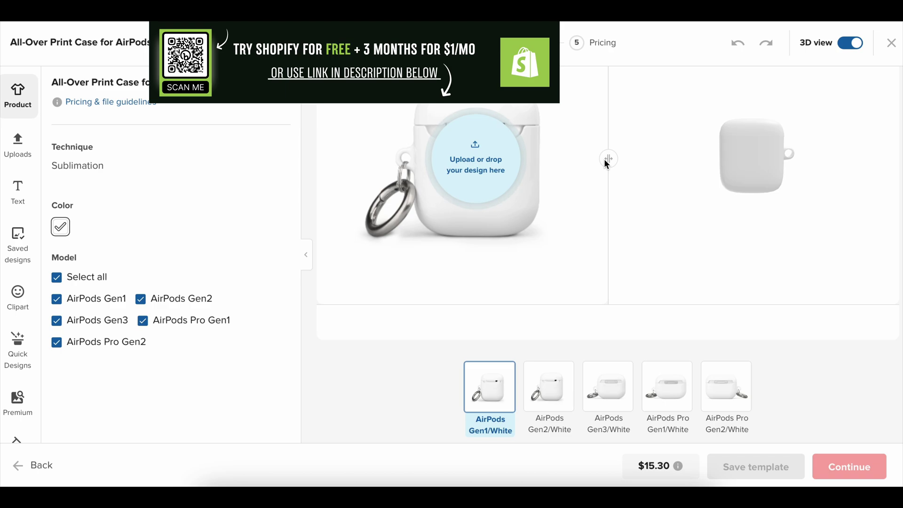
{"action": "scroll", "coordinate": [617, 179], "scroll_direction": "up", "scroll_amount": 2}
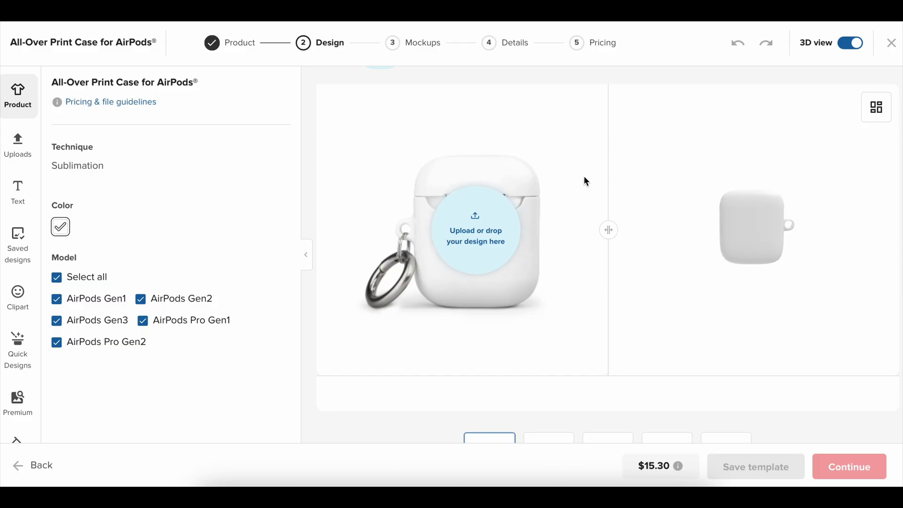
{"action": "scroll", "coordinate": [579, 193], "scroll_direction": "down", "scroll_amount": 2}
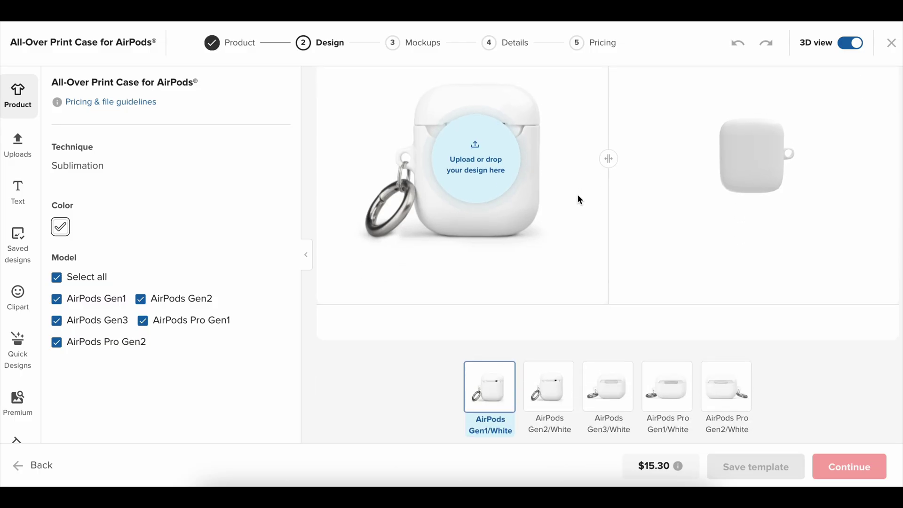
{"action": "left_click", "coordinate": [889, 45]}
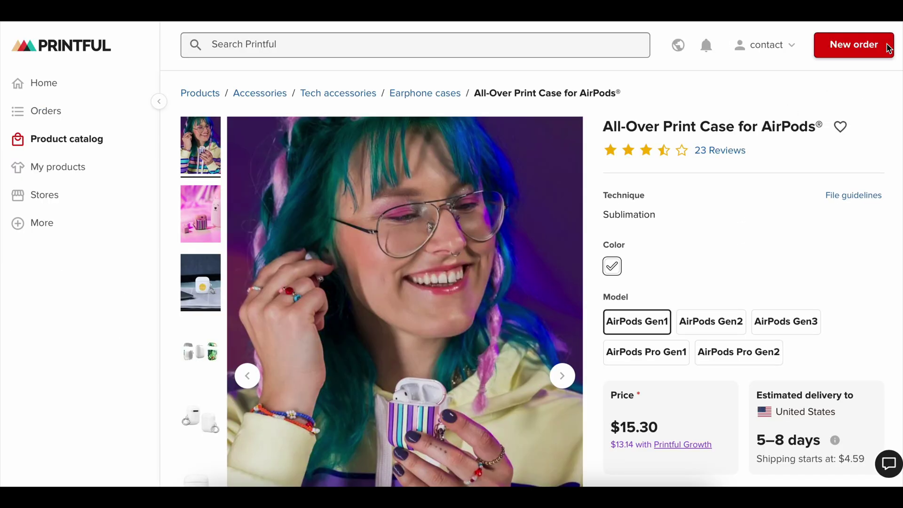
From My products, page through the 'You might like these' suggestions and open Kiss-Cut Stickers
{"action": "left_click", "coordinate": [64, 159]}
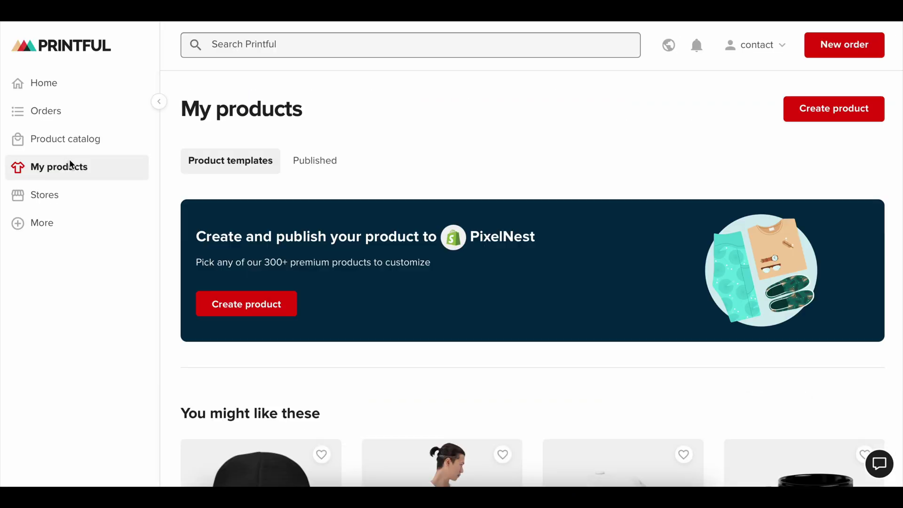
{"action": "scroll", "coordinate": [514, 264], "scroll_direction": "down", "scroll_amount": 5}
{"action": "scroll", "coordinate": [510, 259], "scroll_direction": "down", "scroll_amount": 4}
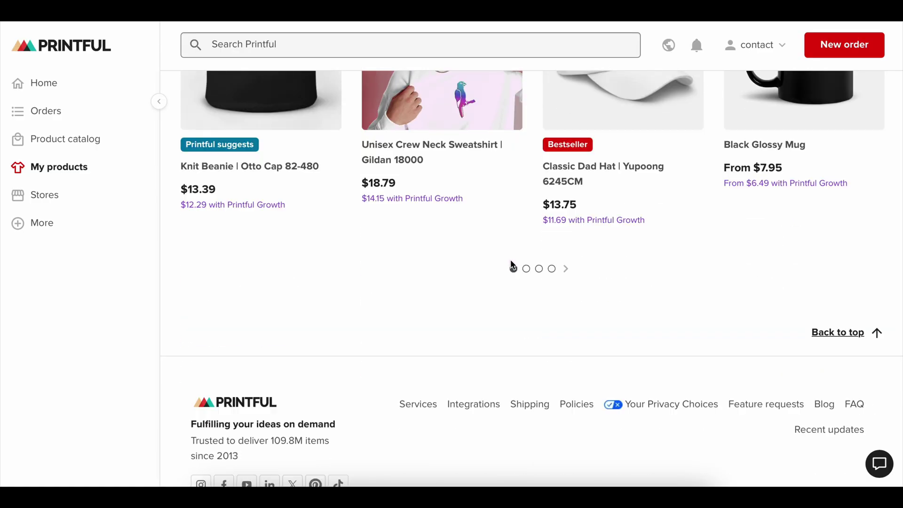
{"action": "scroll", "coordinate": [507, 261], "scroll_direction": "up", "scroll_amount": 3}
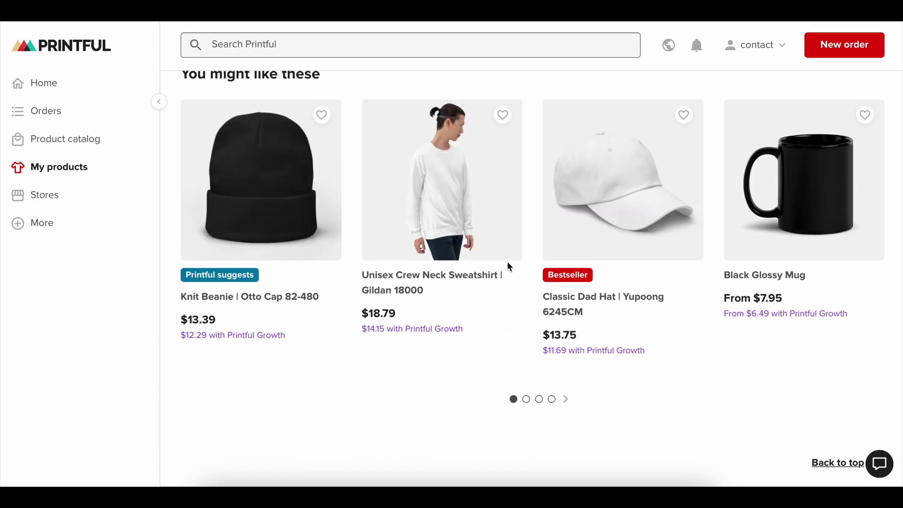
{"action": "scroll", "coordinate": [506, 259], "scroll_direction": "down", "scroll_amount": 4}
{"action": "left_click", "coordinate": [565, 193]}
{"action": "scroll", "coordinate": [555, 214], "scroll_direction": "up", "scroll_amount": 4}
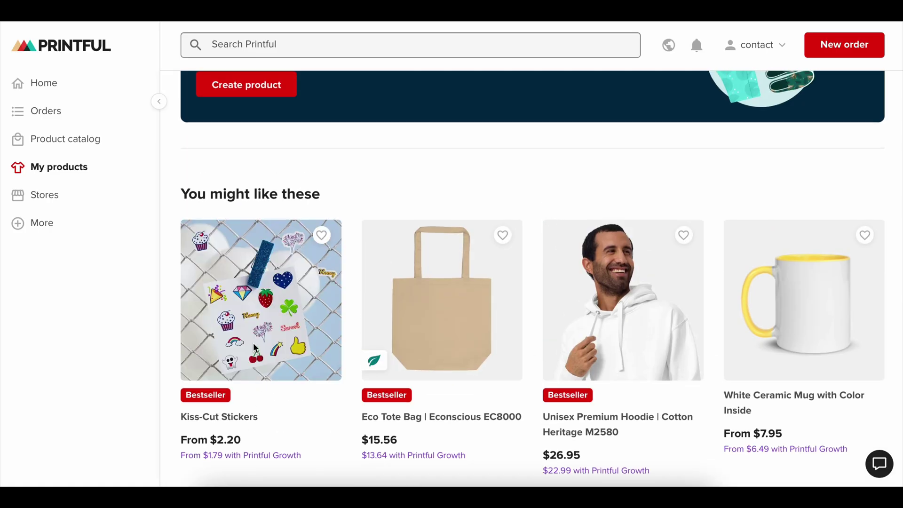
{"action": "left_click", "coordinate": [262, 297]}
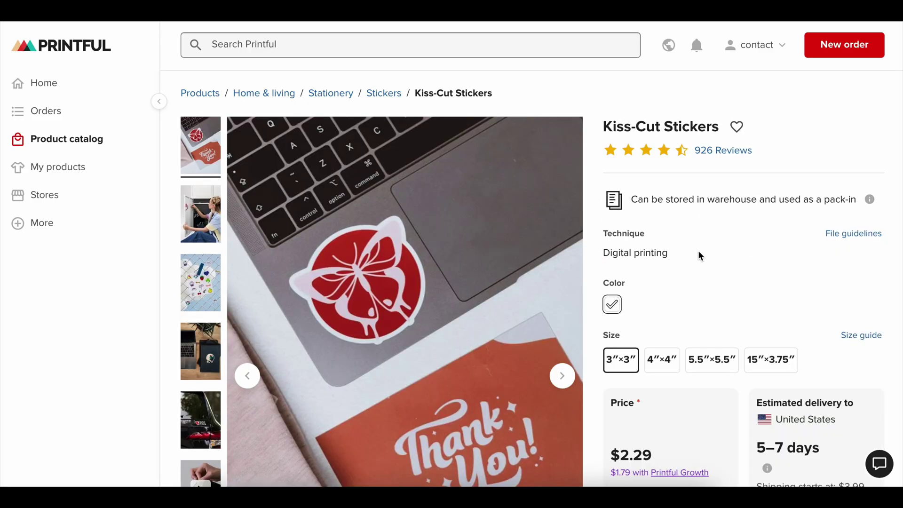
{"action": "scroll", "coordinate": [698, 255], "scroll_direction": "down", "scroll_amount": 4}
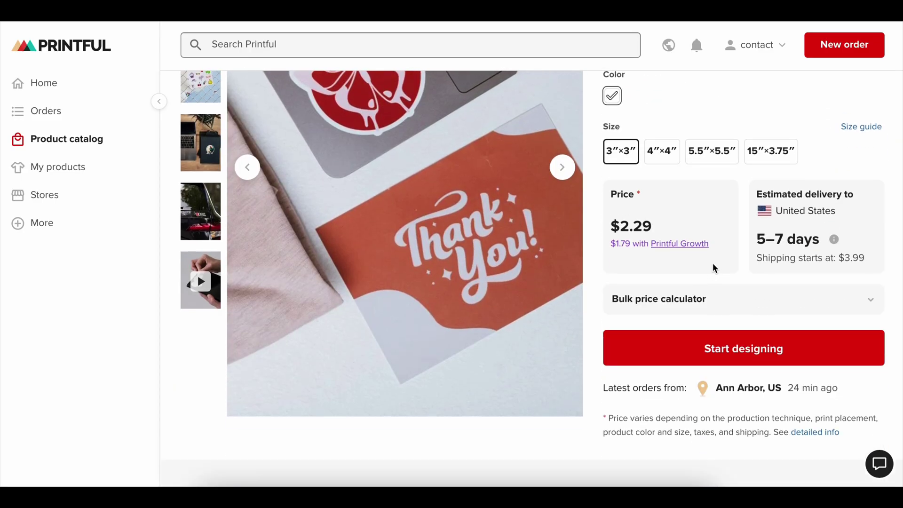
{"action": "left_click", "coordinate": [710, 357]}
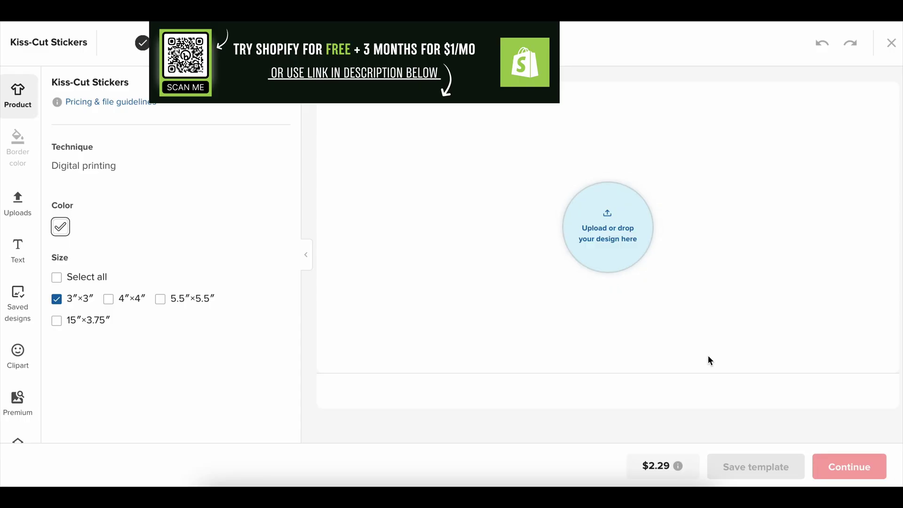
{"action": "left_click", "coordinate": [892, 43]}
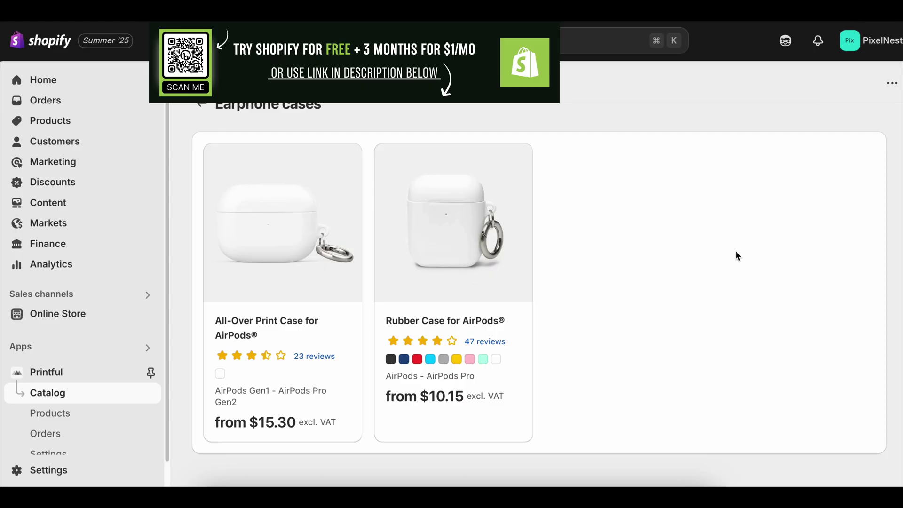
Scroll the Printful Earphone cases catalog in the Shopify admin to view the AirPods cases
{"action": "scroll", "coordinate": [734, 257], "scroll_direction": "up", "scroll_amount": 1}
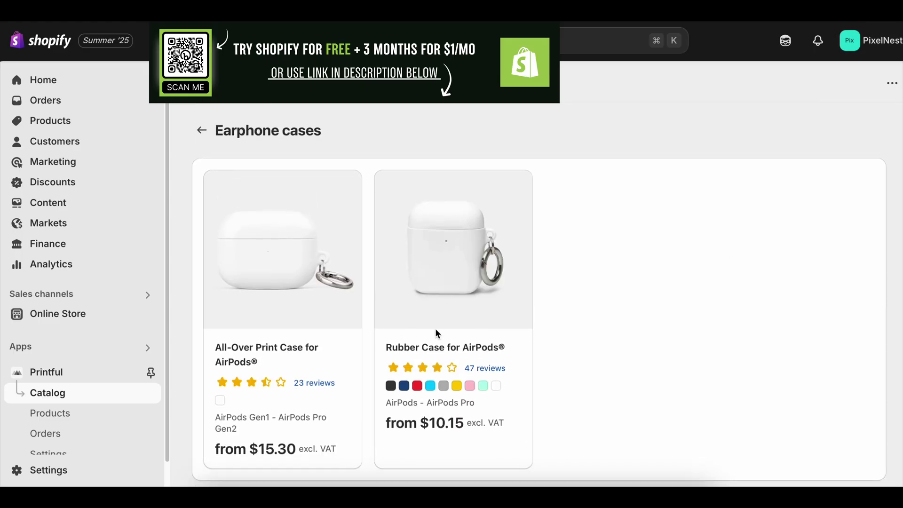
{"action": "scroll", "coordinate": [102, 297], "scroll_direction": "down", "scroll_amount": 1}
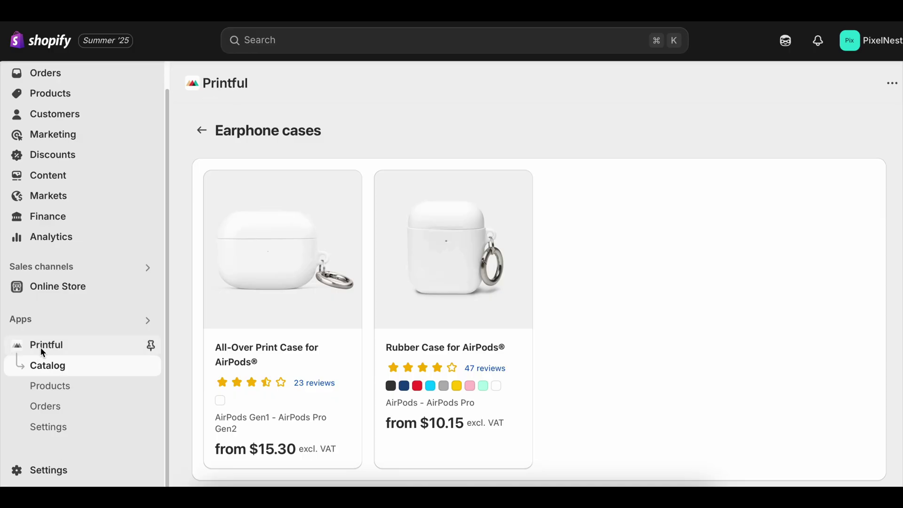
From Apps, find Syncee Dropshipping among the recommended apps and install it in PixelNest
{"action": "left_click", "coordinate": [49, 321]}
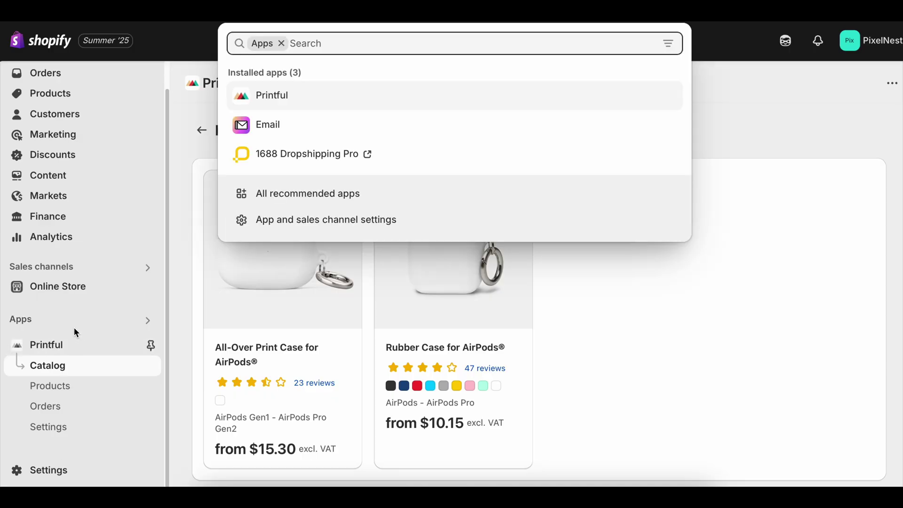
{"action": "left_click", "coordinate": [339, 190]}
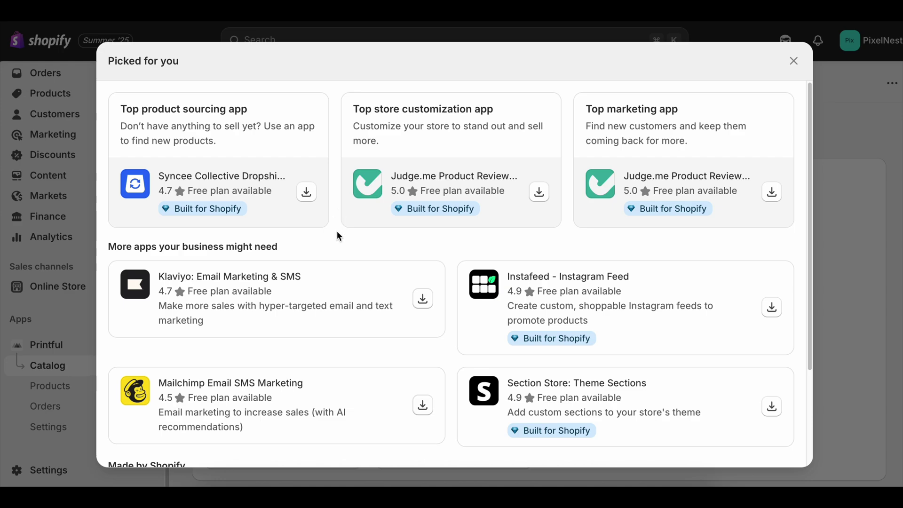
{"action": "left_click", "coordinate": [316, 200]}
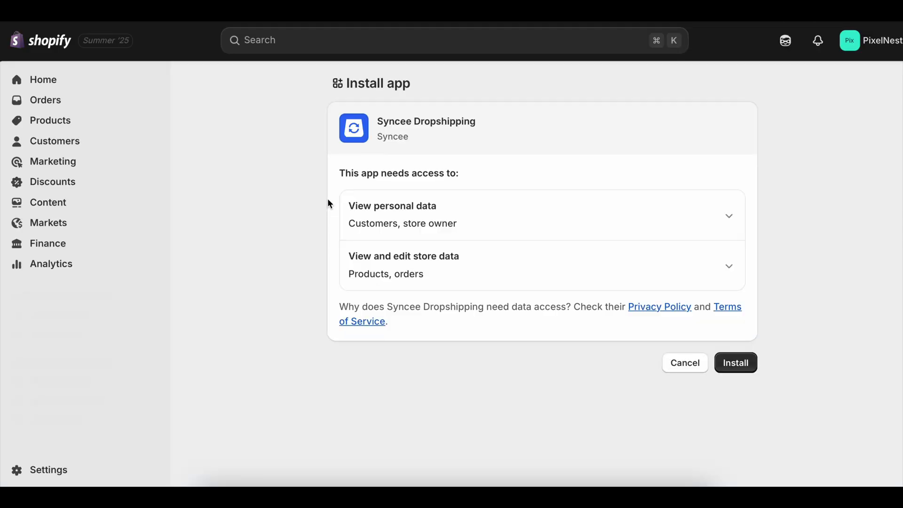
{"action": "left_click", "coordinate": [736, 363]}
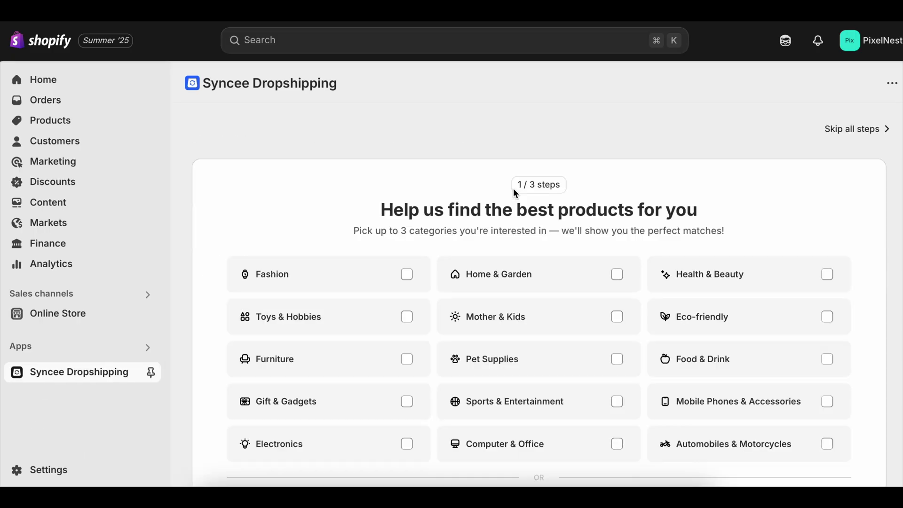
Select Computer & Office, Mobile Phones & Accessories and Gift & Gadgets as categories, then continue
{"action": "scroll", "coordinate": [508, 199], "scroll_direction": "down", "scroll_amount": 2}
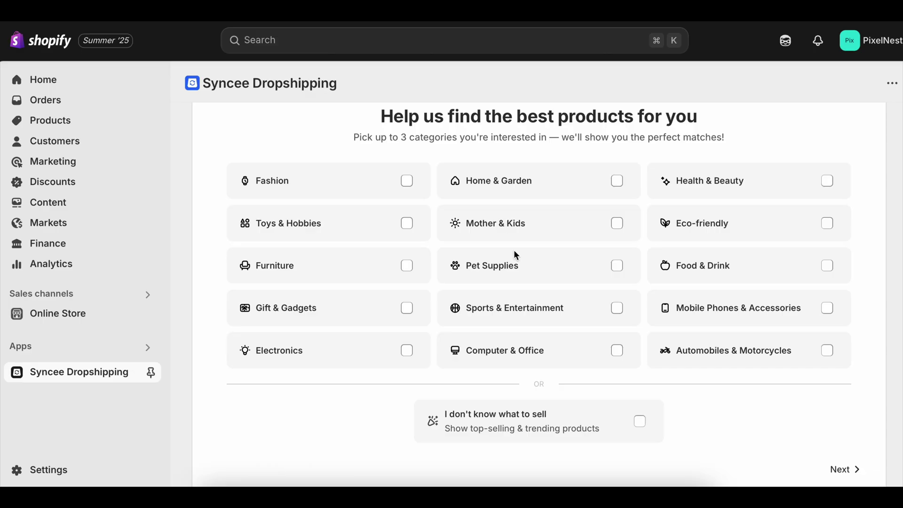
{"action": "left_click", "coordinate": [600, 335]}
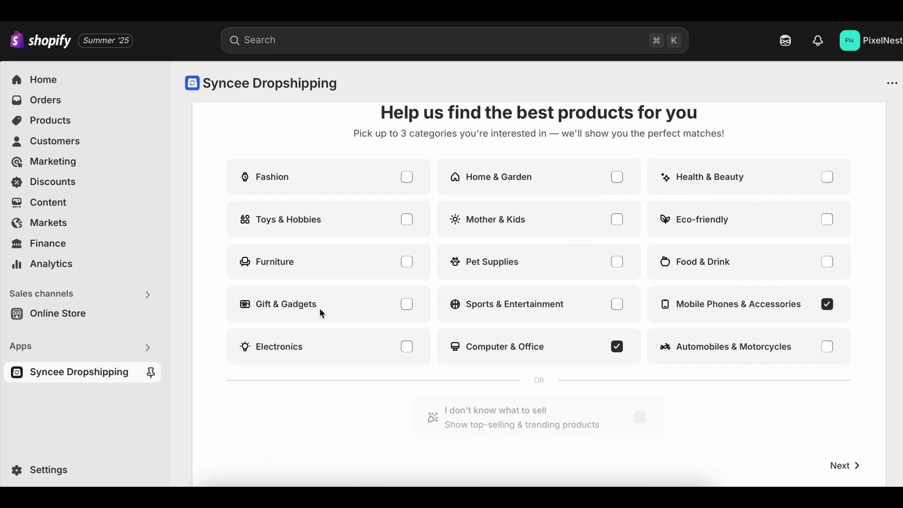
{"action": "left_click", "coordinate": [358, 307]}
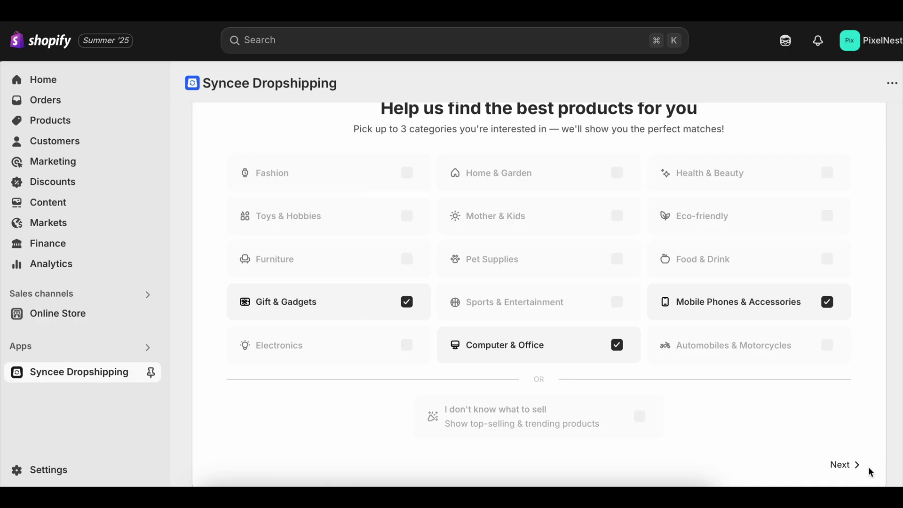
{"action": "left_click", "coordinate": [846, 466]}
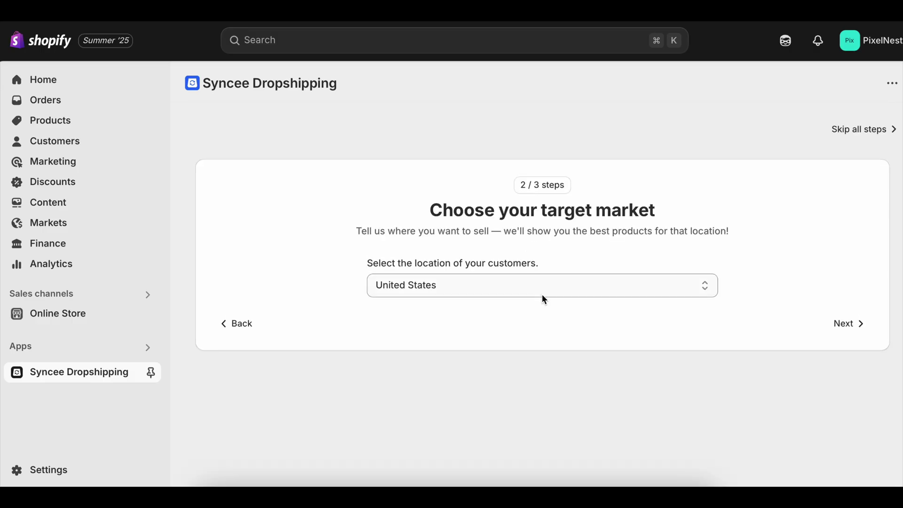
Keep United States as market, skim the 25 best-sellers, and return to the dashboard without importing
{"action": "left_click", "coordinate": [851, 325]}
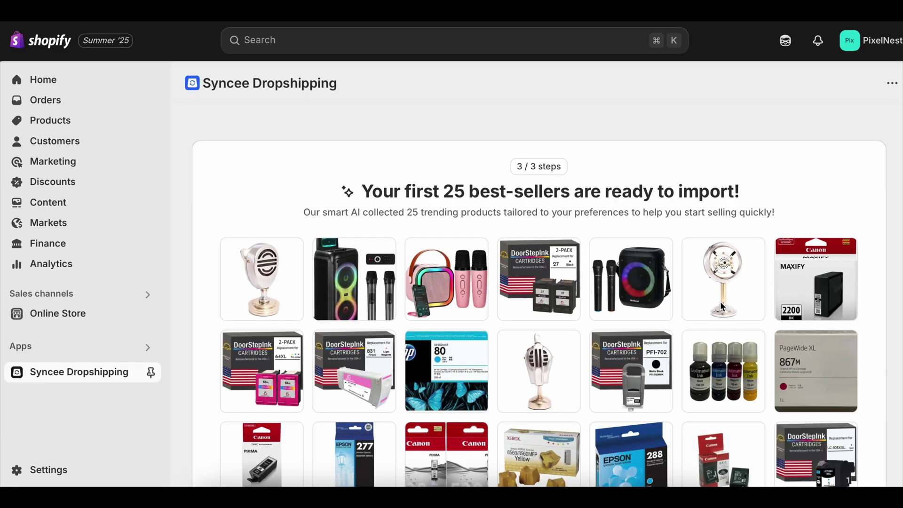
{"action": "scroll", "coordinate": [701, 283], "scroll_direction": "down", "scroll_amount": 4}
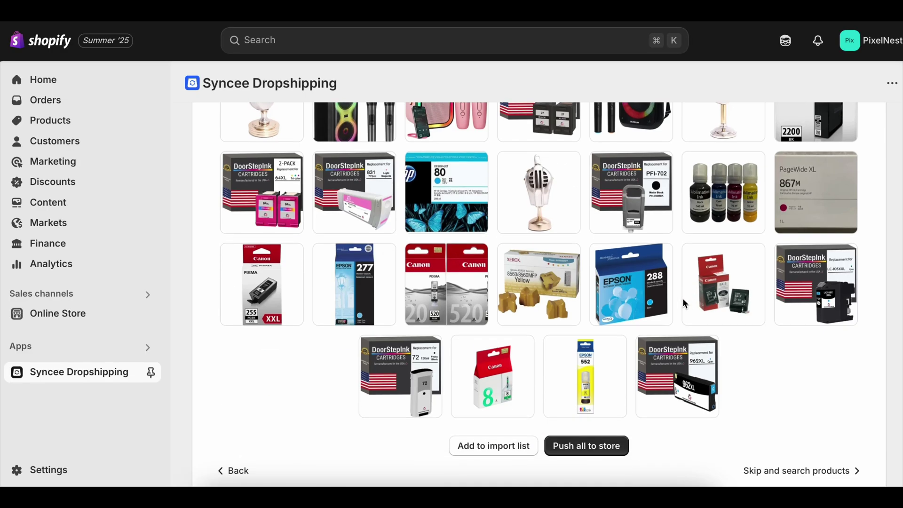
{"action": "scroll", "coordinate": [687, 250], "scroll_direction": "up", "scroll_amount": 3}
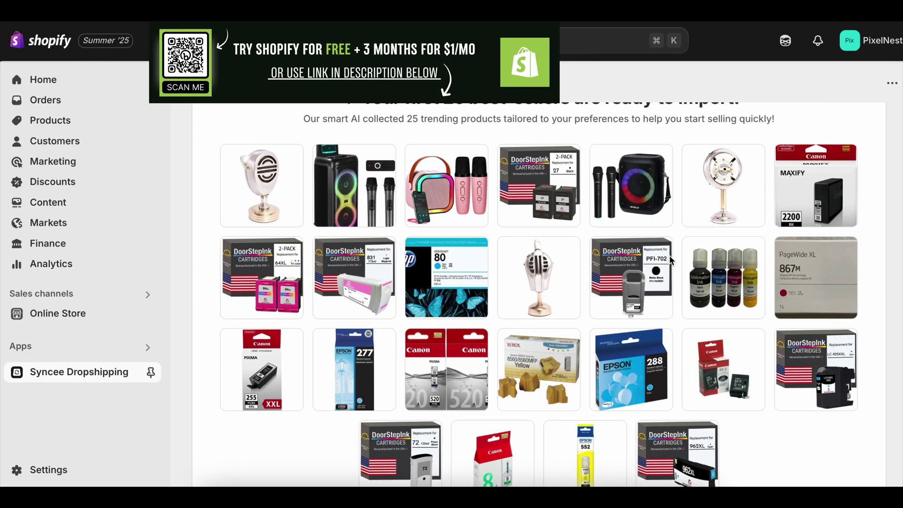
{"action": "scroll", "coordinate": [670, 255], "scroll_direction": "down", "scroll_amount": 3}
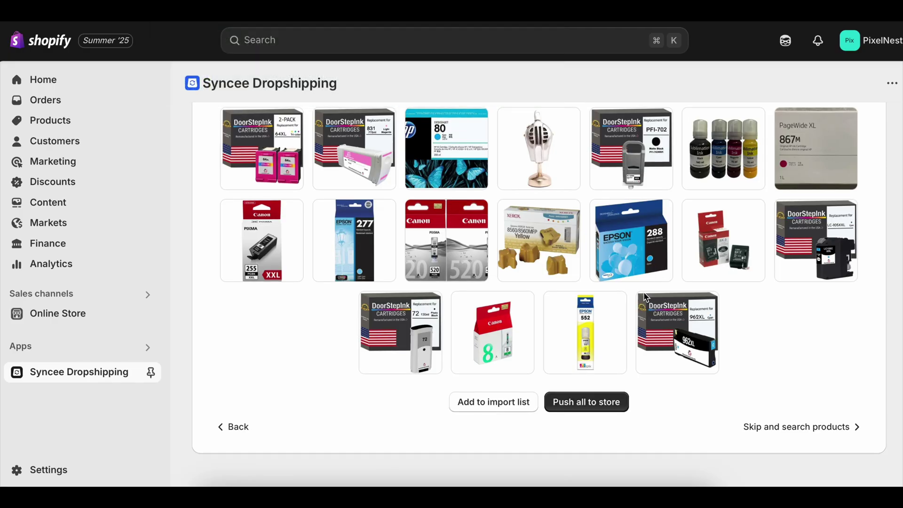
{"action": "scroll", "coordinate": [647, 296], "scroll_direction": "up", "scroll_amount": 1}
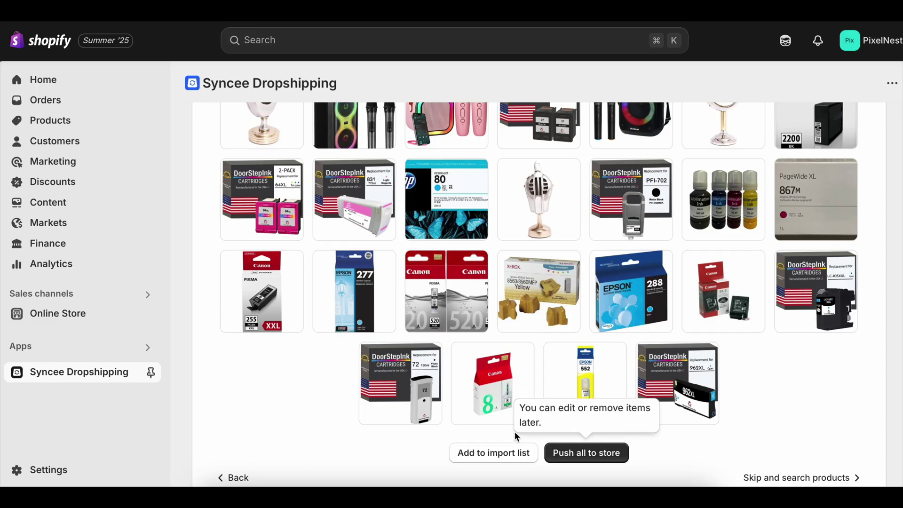
{"action": "scroll", "coordinate": [518, 449], "scroll_direction": "up", "scroll_amount": 2}
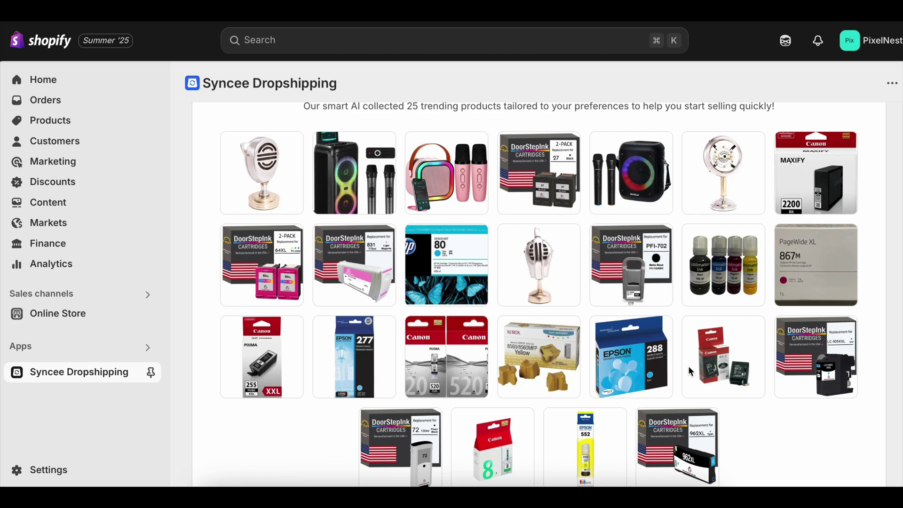
{"action": "scroll", "coordinate": [501, 355], "scroll_direction": "up", "scroll_amount": 1}
{"action": "scroll", "coordinate": [495, 360], "scroll_direction": "up", "scroll_amount": 1}
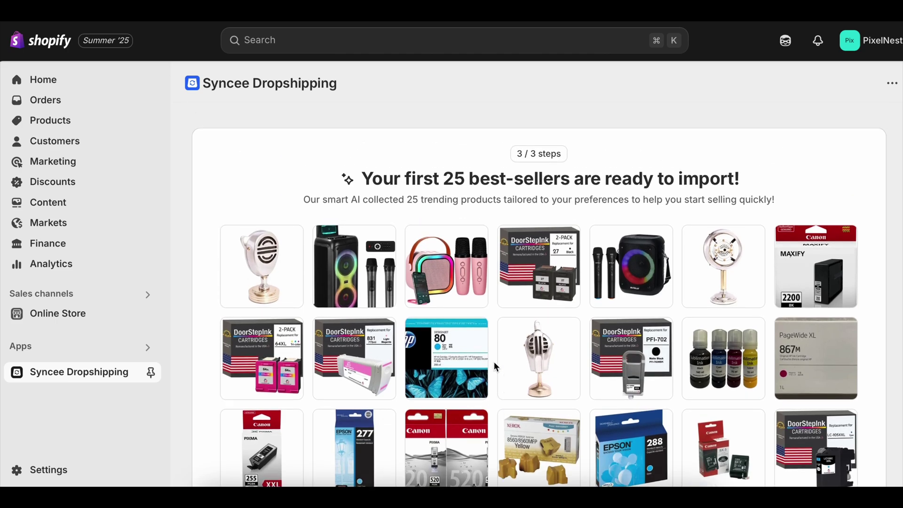
{"action": "scroll", "coordinate": [494, 360], "scroll_direction": "down", "scroll_amount": 4}
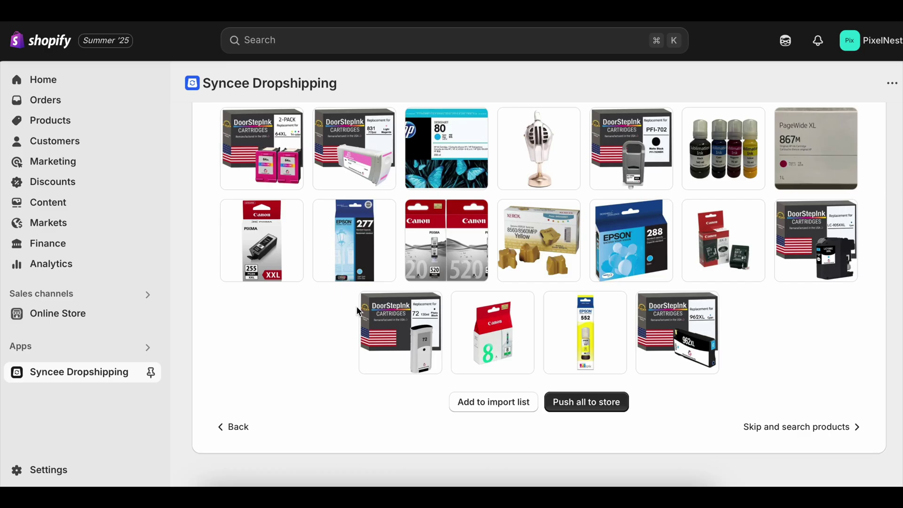
{"action": "left_click", "coordinate": [815, 428]}
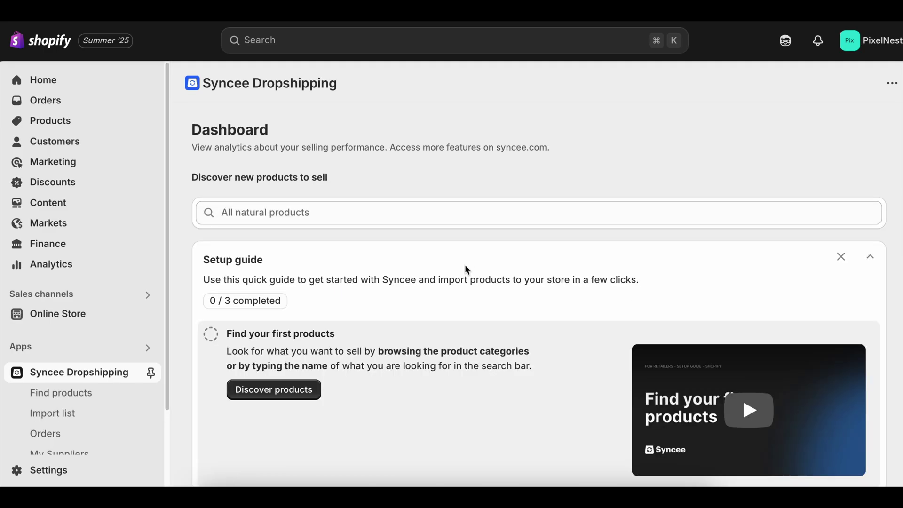
Scroll the dashboard's Setup guide and choose Discover products
{"action": "scroll", "coordinate": [465, 269], "scroll_direction": "down", "scroll_amount": 4}
{"action": "scroll", "coordinate": [462, 271], "scroll_direction": "down", "scroll_amount": 4}
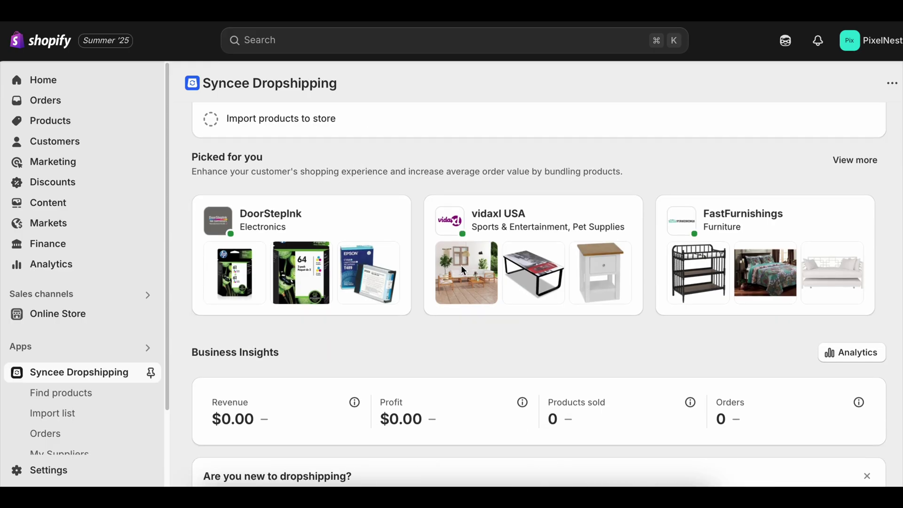
{"action": "scroll", "coordinate": [463, 270], "scroll_direction": "down", "scroll_amount": 3}
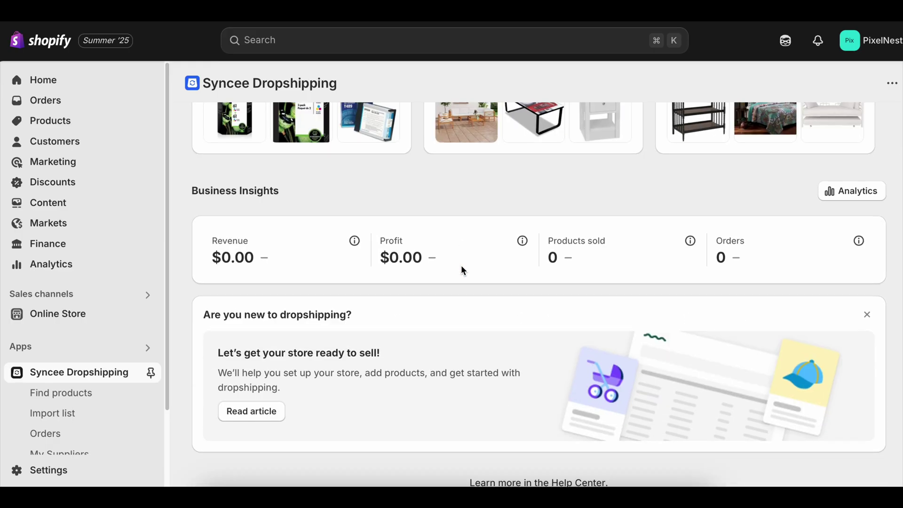
{"action": "scroll", "coordinate": [462, 269], "scroll_direction": "up", "scroll_amount": 10}
{"action": "scroll", "coordinate": [461, 269], "scroll_direction": "down", "scroll_amount": 3}
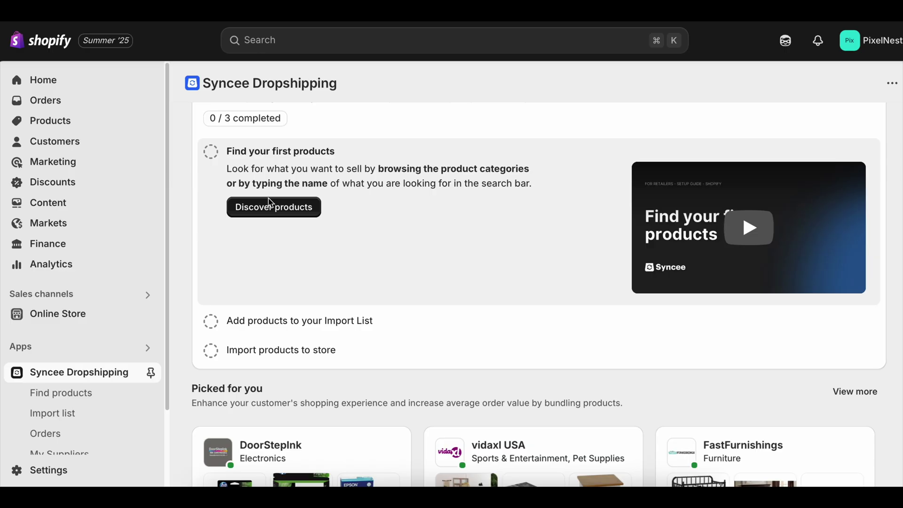
{"action": "left_click", "coordinate": [271, 208]}
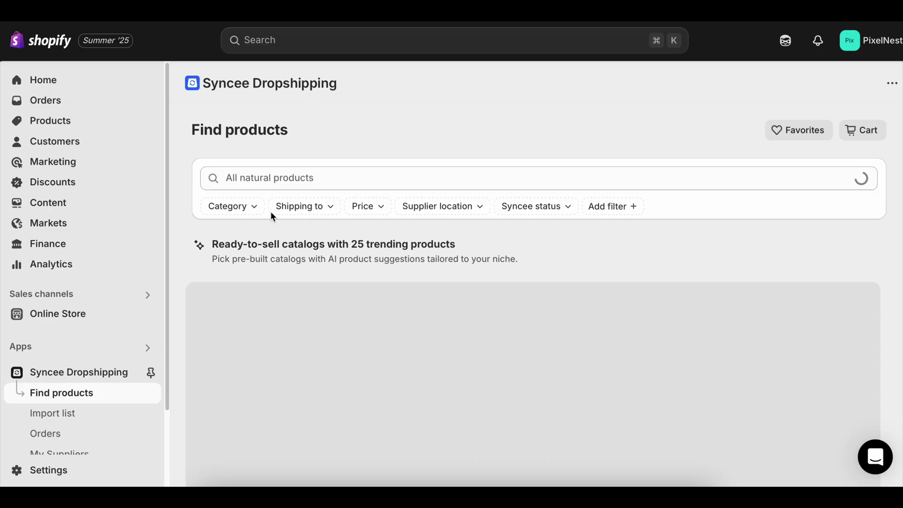
Push all 25 Mobile Phones & Accessories catalog products to the store
{"action": "scroll", "coordinate": [270, 216], "scroll_direction": "down", "scroll_amount": 3}
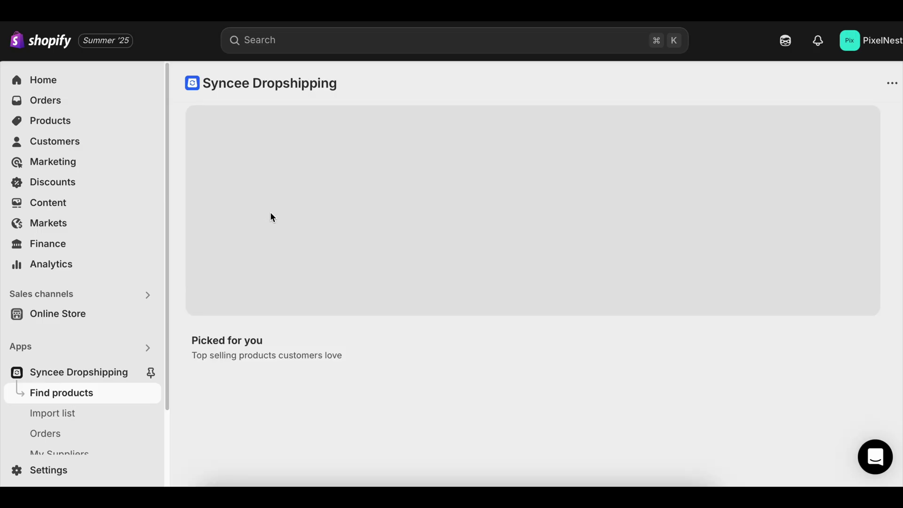
{"action": "scroll", "coordinate": [271, 217], "scroll_direction": "down", "scroll_amount": 1}
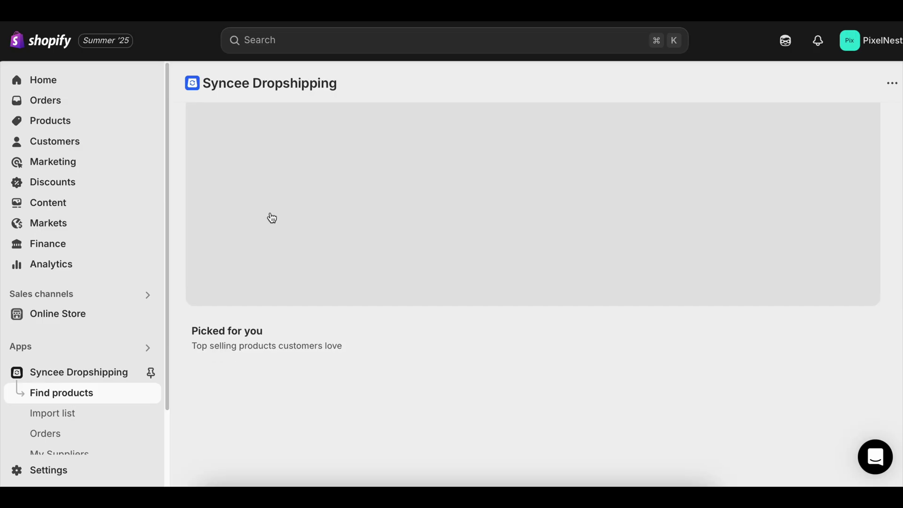
{"action": "scroll", "coordinate": [295, 219], "scroll_direction": "down", "scroll_amount": 3}
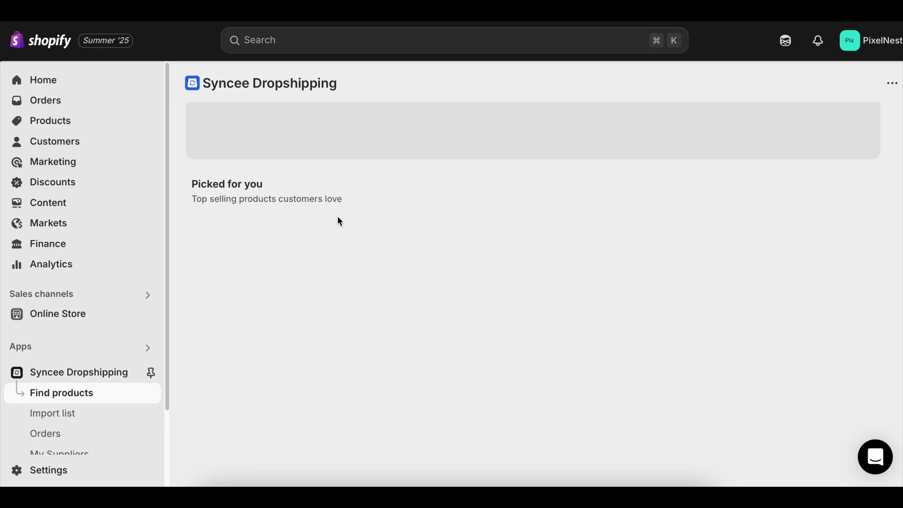
{"action": "scroll", "coordinate": [345, 210], "scroll_direction": "up", "scroll_amount": 7}
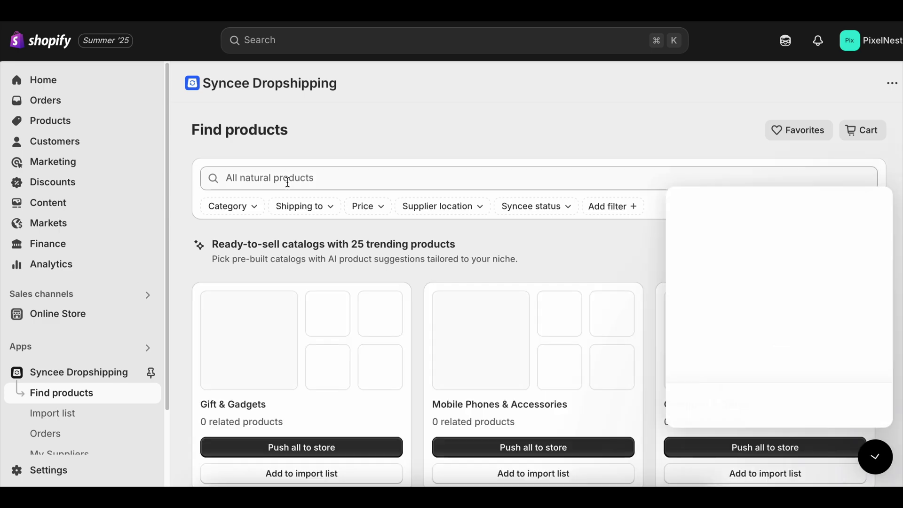
{"action": "left_click", "coordinate": [287, 181]}
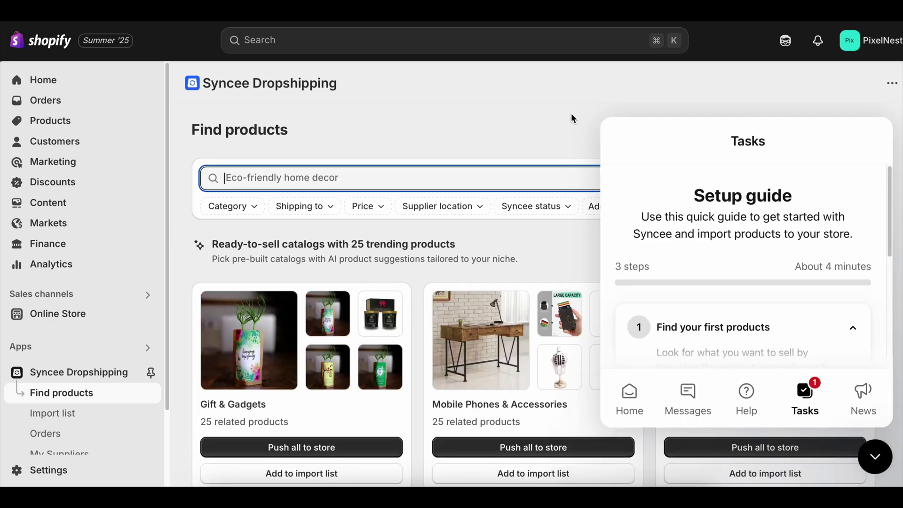
{"action": "left_click", "coordinate": [676, 98]}
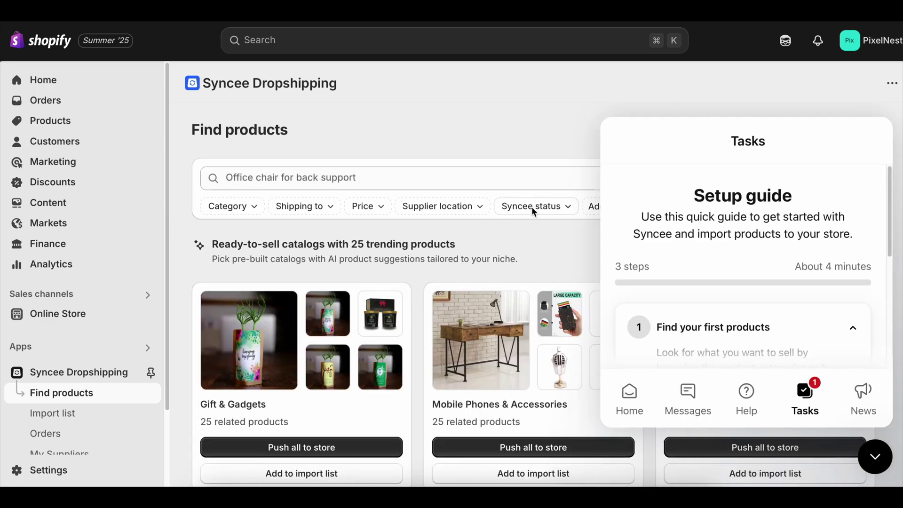
{"action": "scroll", "coordinate": [533, 209], "scroll_direction": "down", "scroll_amount": 6}
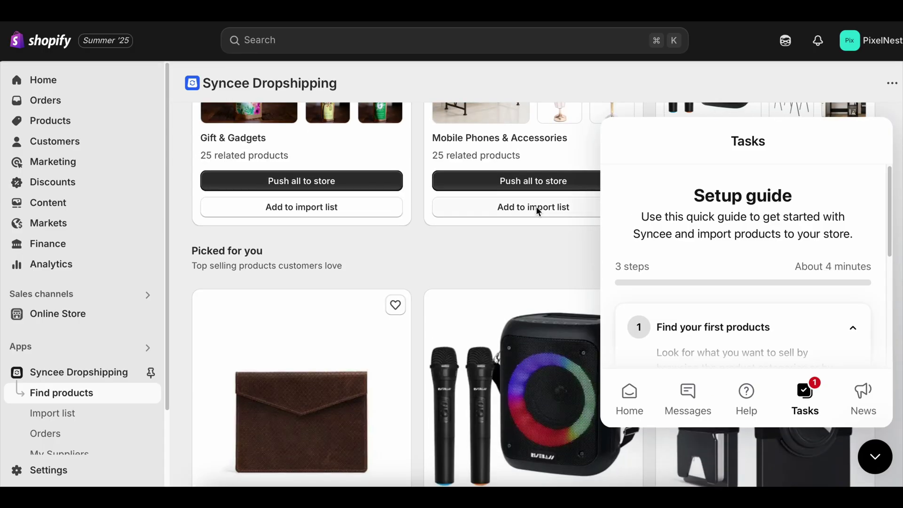
{"action": "scroll", "coordinate": [529, 212], "scroll_direction": "down", "scroll_amount": 5}
{"action": "scroll", "coordinate": [528, 214], "scroll_direction": "up", "scroll_amount": 5}
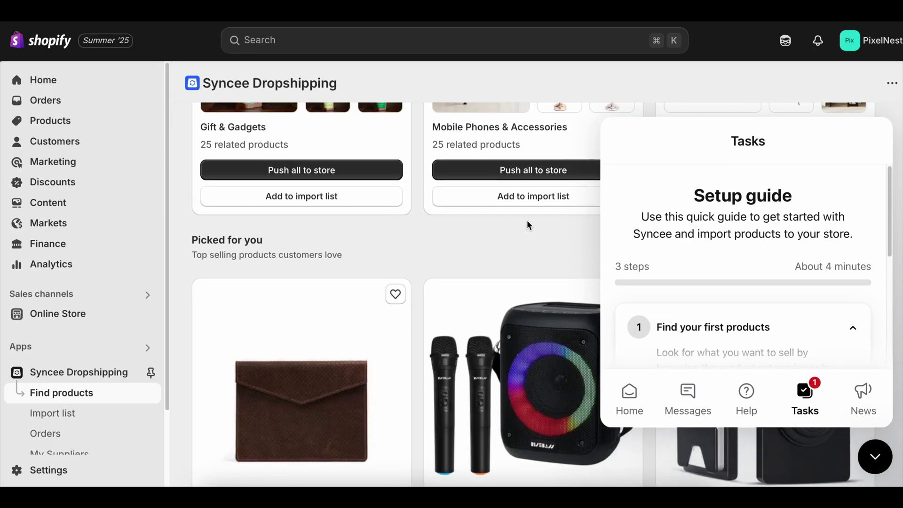
{"action": "left_click", "coordinate": [512, 173]}
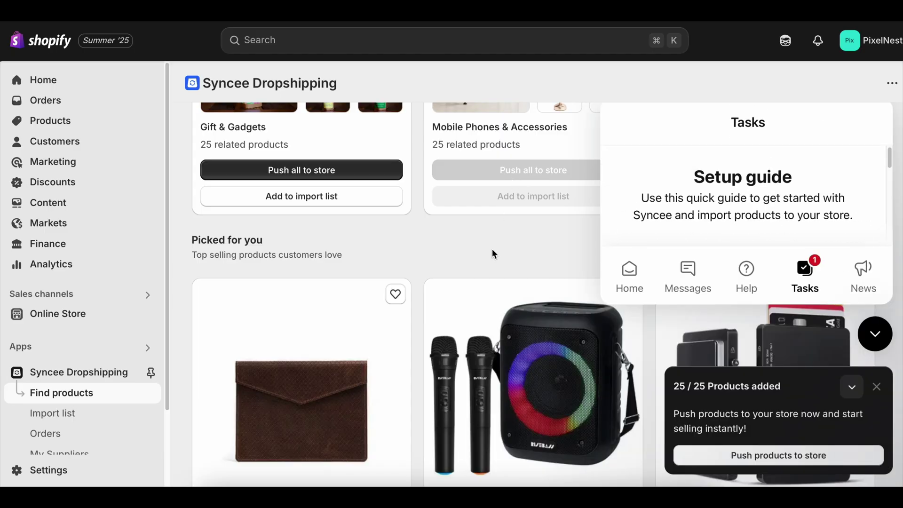
Check the Find your first products task, then open the store's Products list
{"action": "scroll", "coordinate": [489, 250], "scroll_direction": "up", "scroll_amount": 4}
{"action": "scroll", "coordinate": [491, 256], "scroll_direction": "up", "scroll_amount": 2}
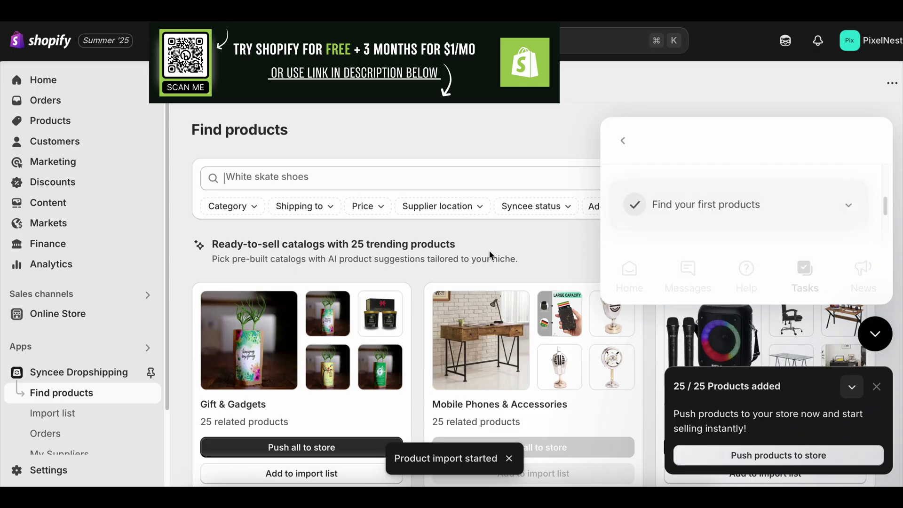
{"action": "left_click", "coordinate": [750, 274]}
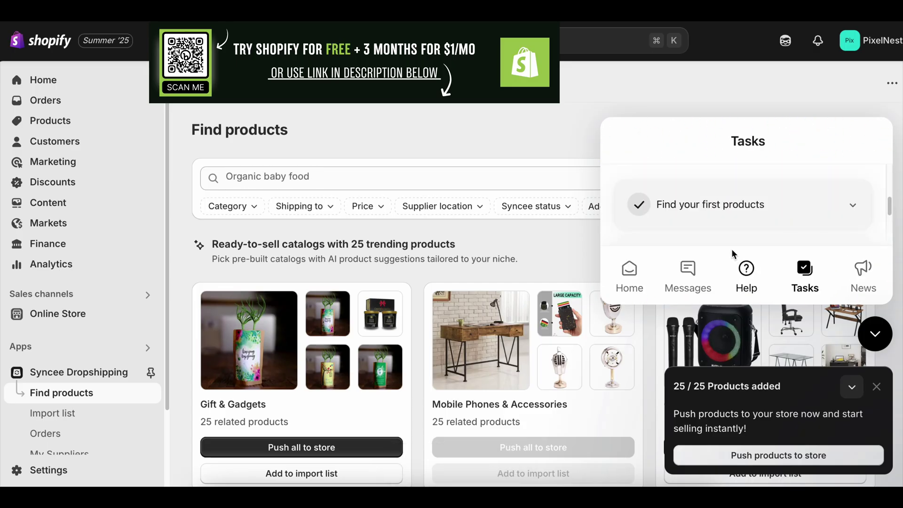
{"action": "left_click", "coordinate": [713, 206]}
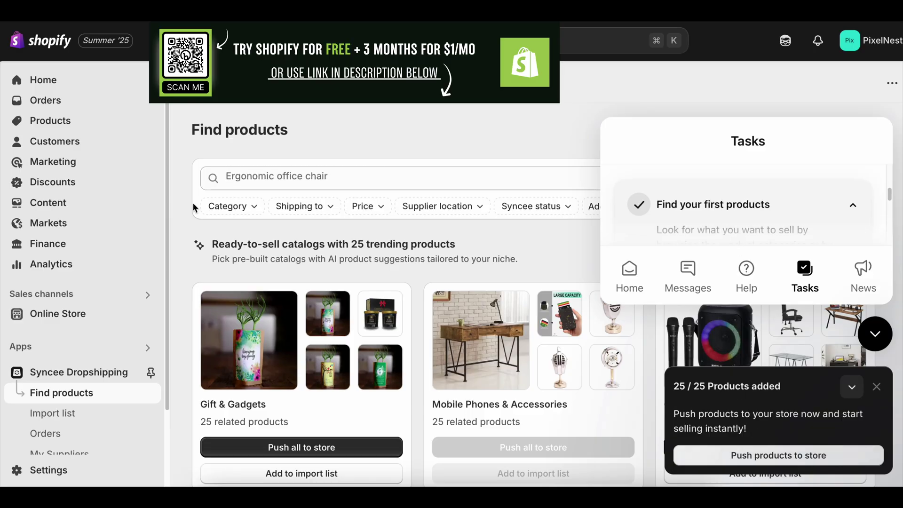
{"action": "left_click", "coordinate": [44, 121]}
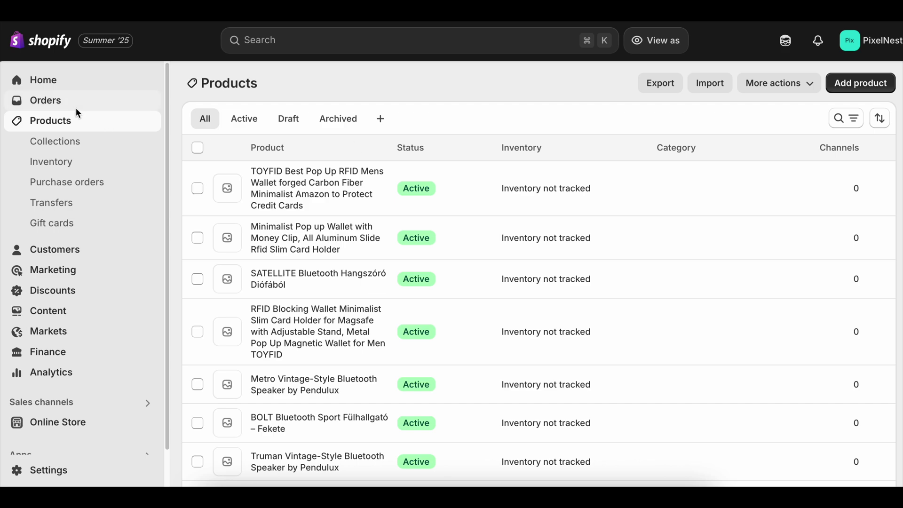
Open Collections, showing only Home page with 0 products, and dismiss the new view dialog
{"action": "left_click", "coordinate": [60, 140]}
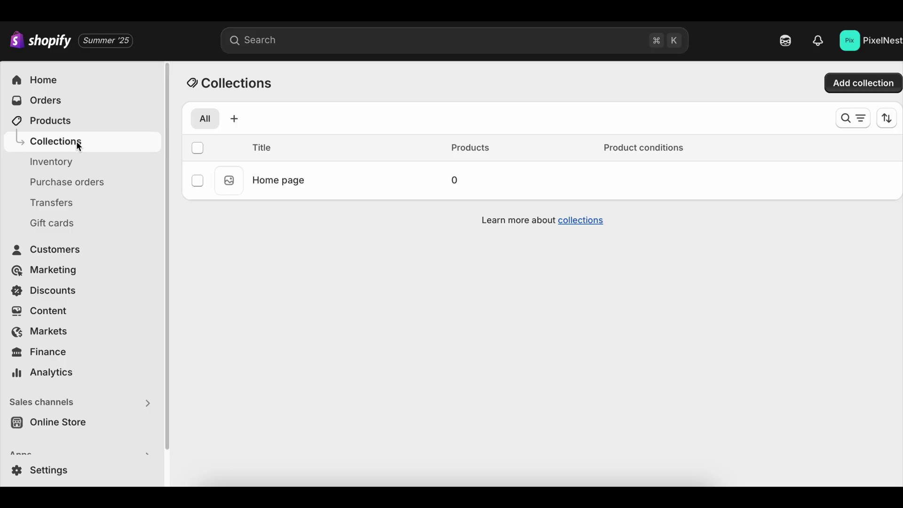
{"action": "left_click", "coordinate": [234, 120]}
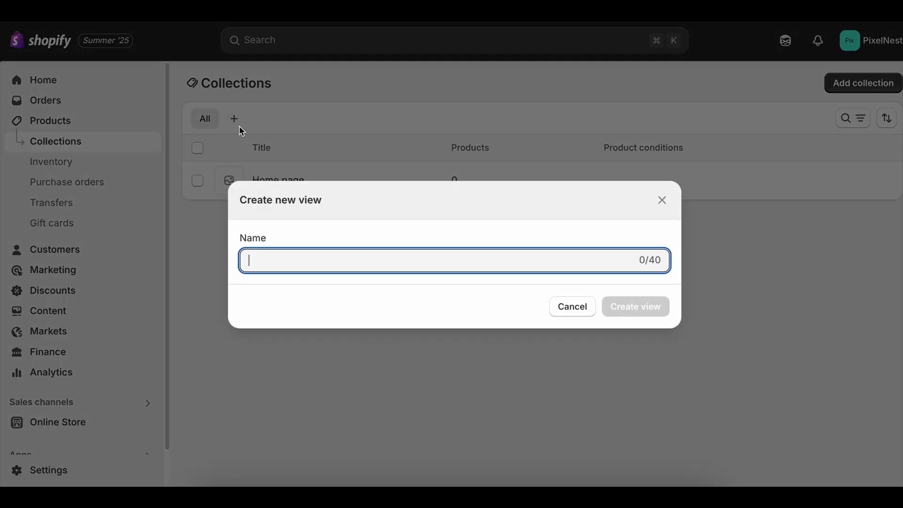
{"action": "left_click", "coordinate": [661, 202]}
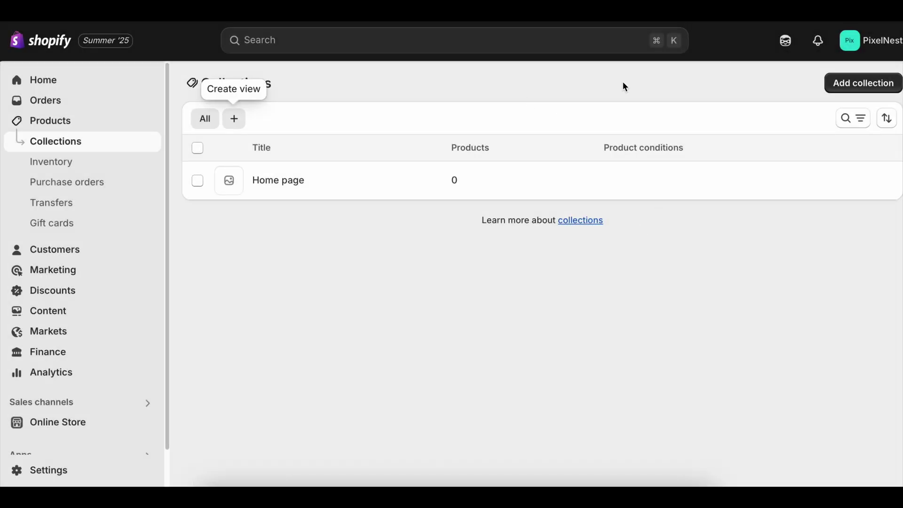